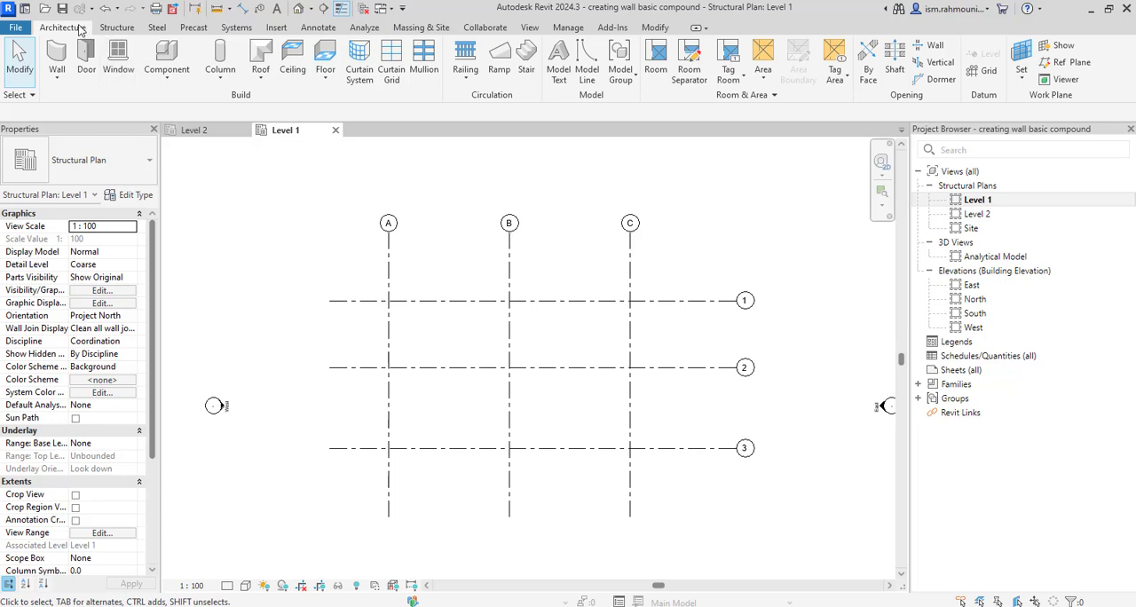
# Draw a closed rectangle of Generic - 200mm walls along grids 1, C, 3 and A, up to Level 2, with location line Finish Face: Exterior
pyautogui.press('w')
pyautogui.press('a')
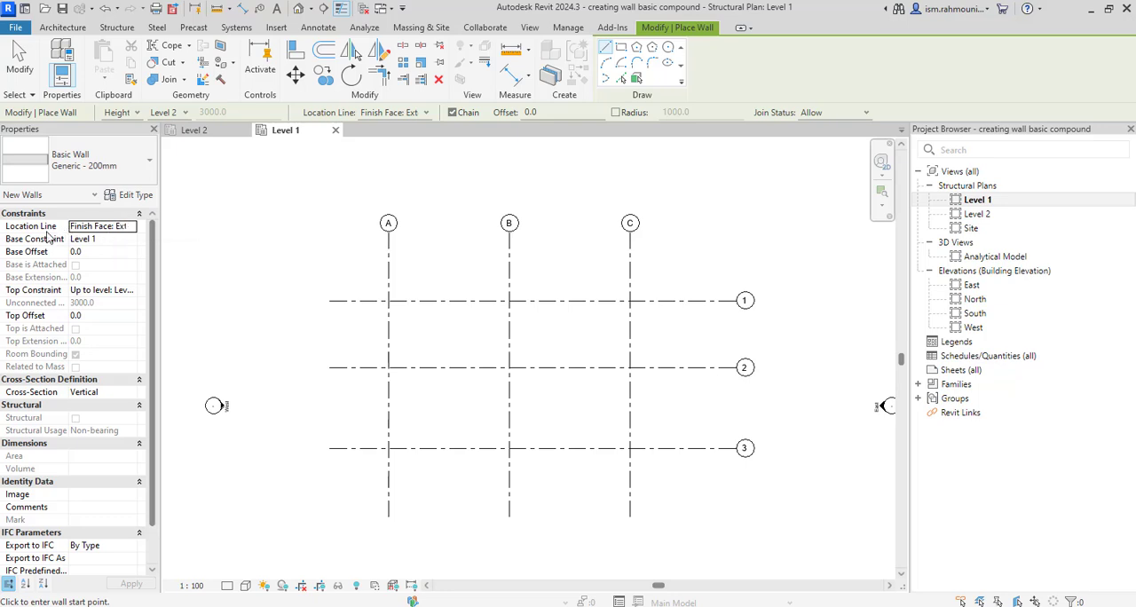
pyautogui.click(135, 294)
pyautogui.click(135, 293)
pyautogui.click(132, 310)
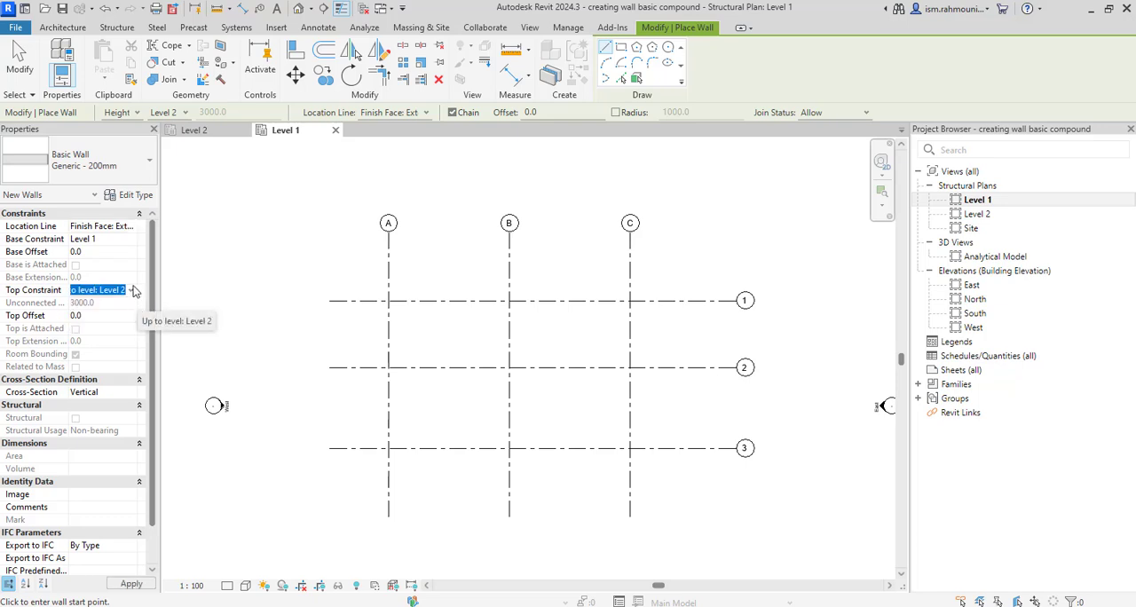
pyautogui.click(133, 228)
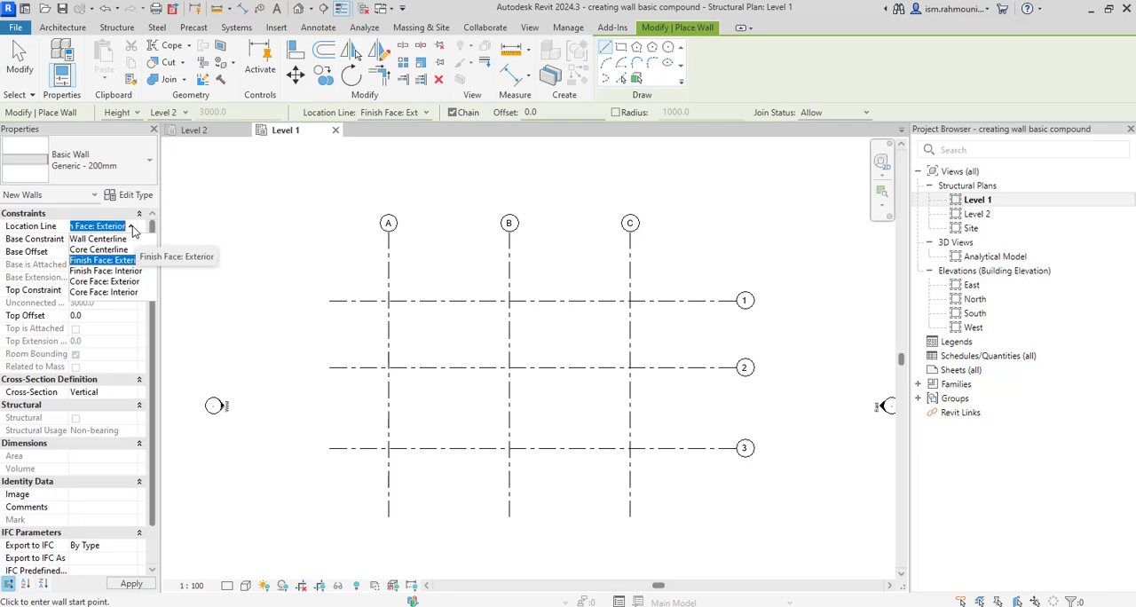
pyautogui.click(133, 229)
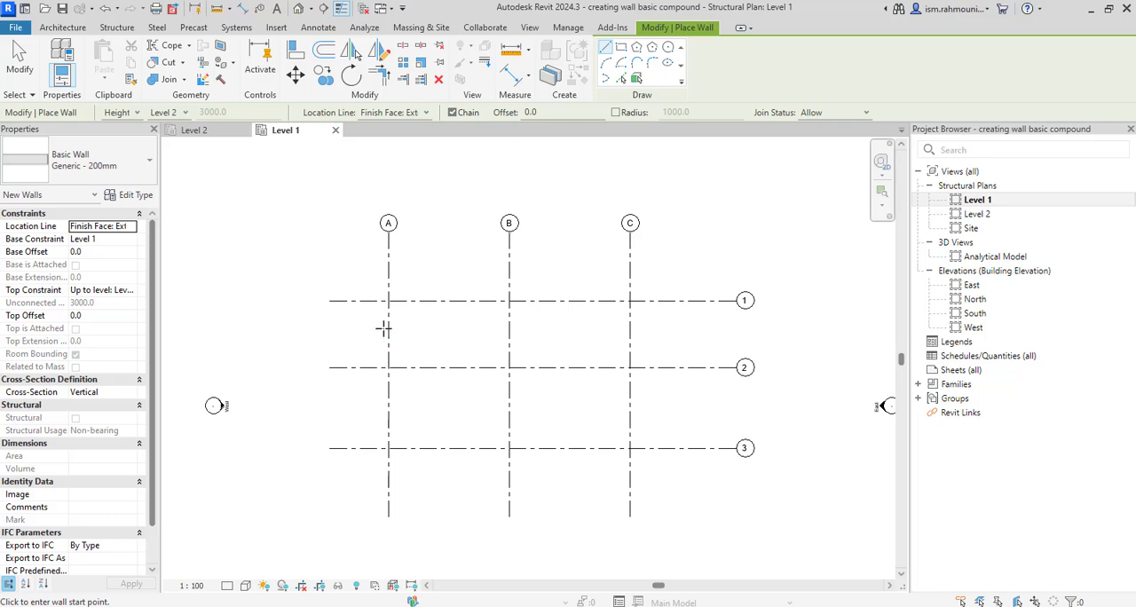
pyautogui.click(388, 300)
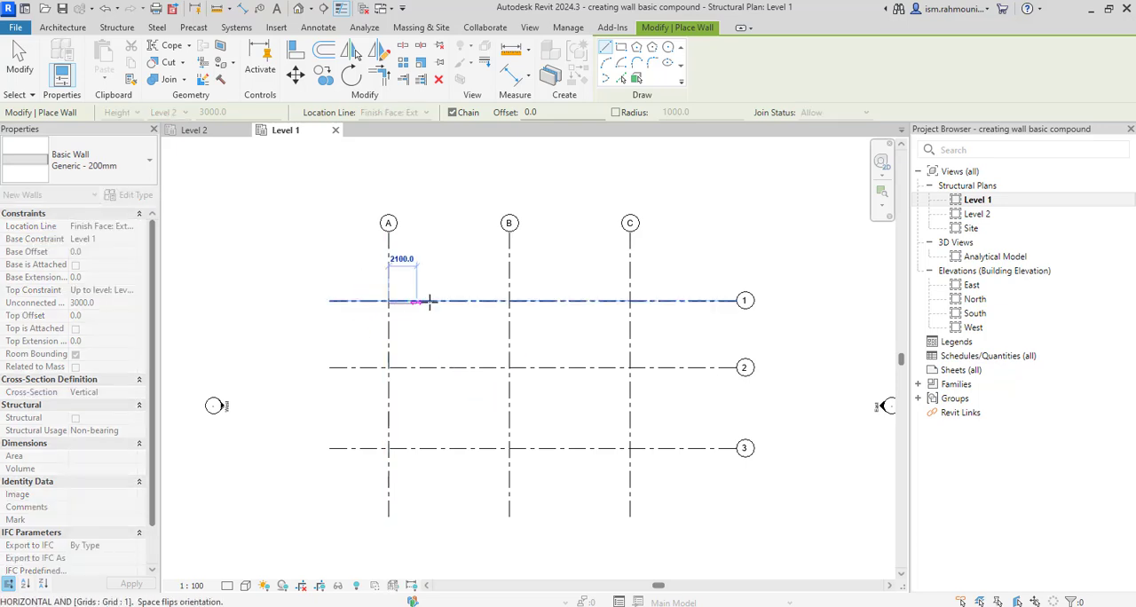
pyautogui.click(630, 300)
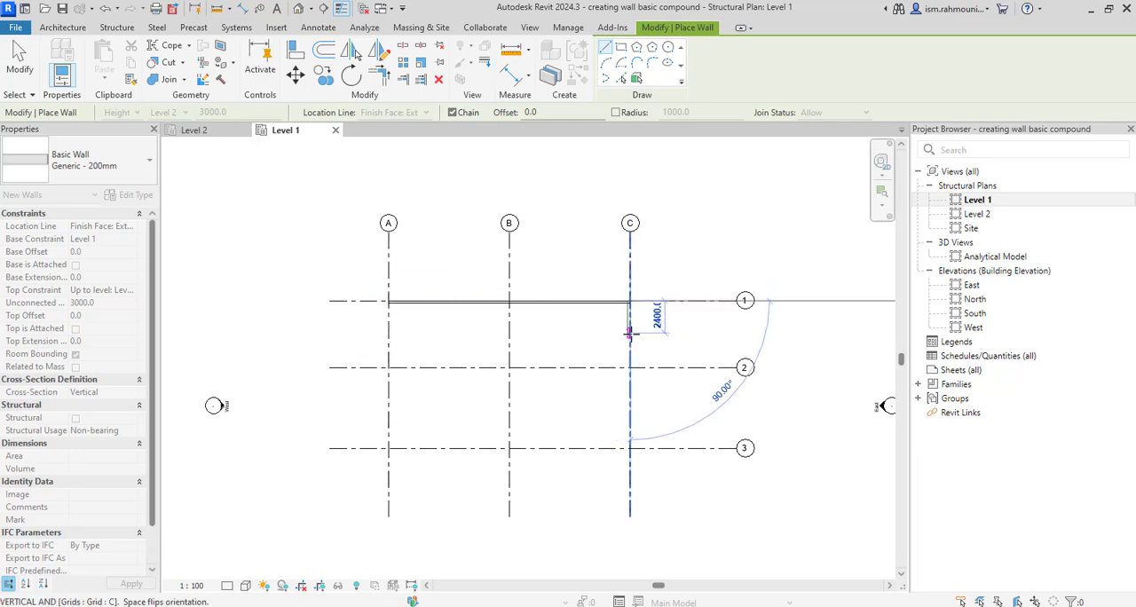
pyautogui.click(630, 448)
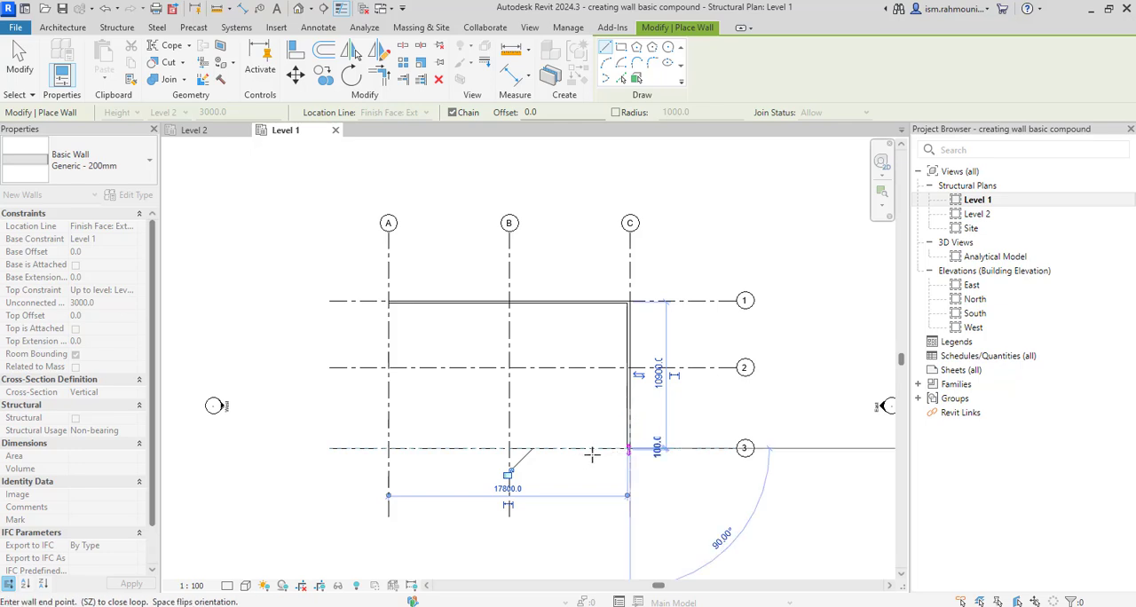
pyautogui.click(388, 448)
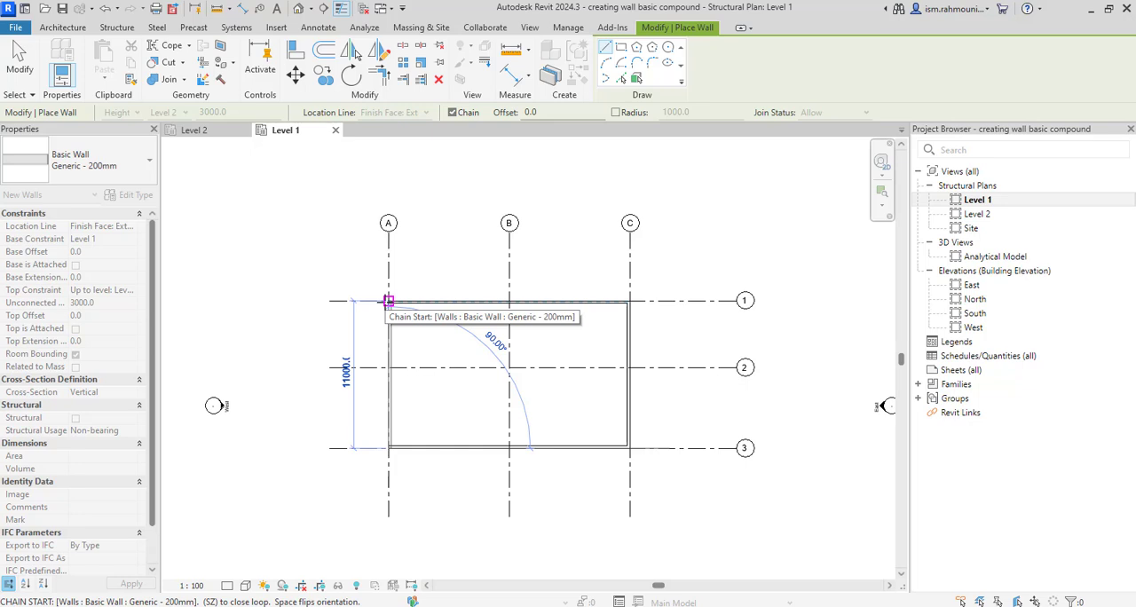
pyautogui.click(389, 301)
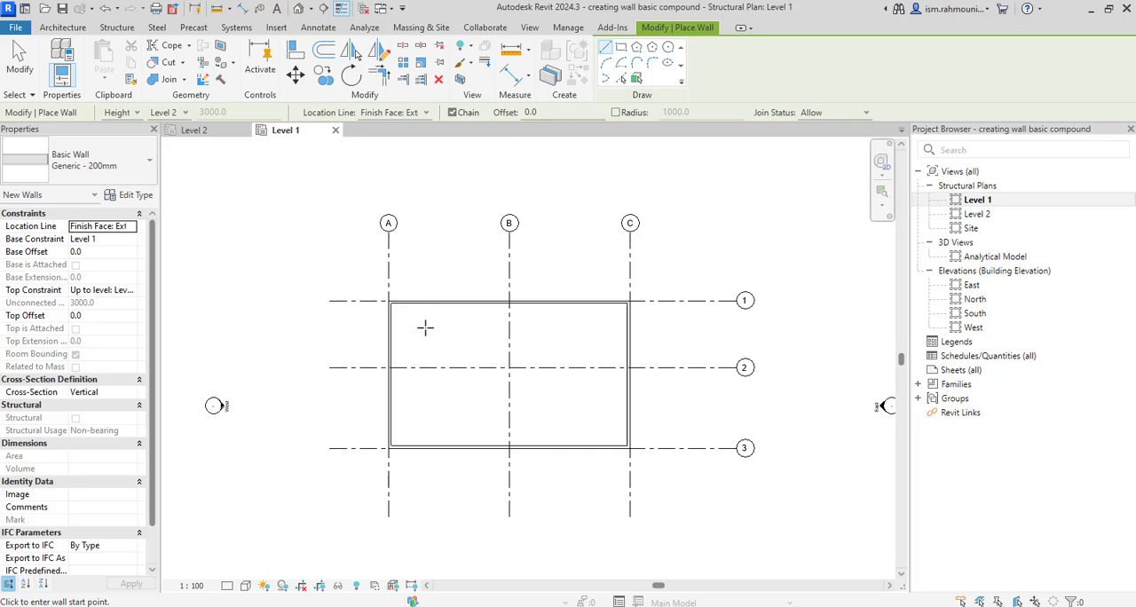
pyautogui.press('Escape')
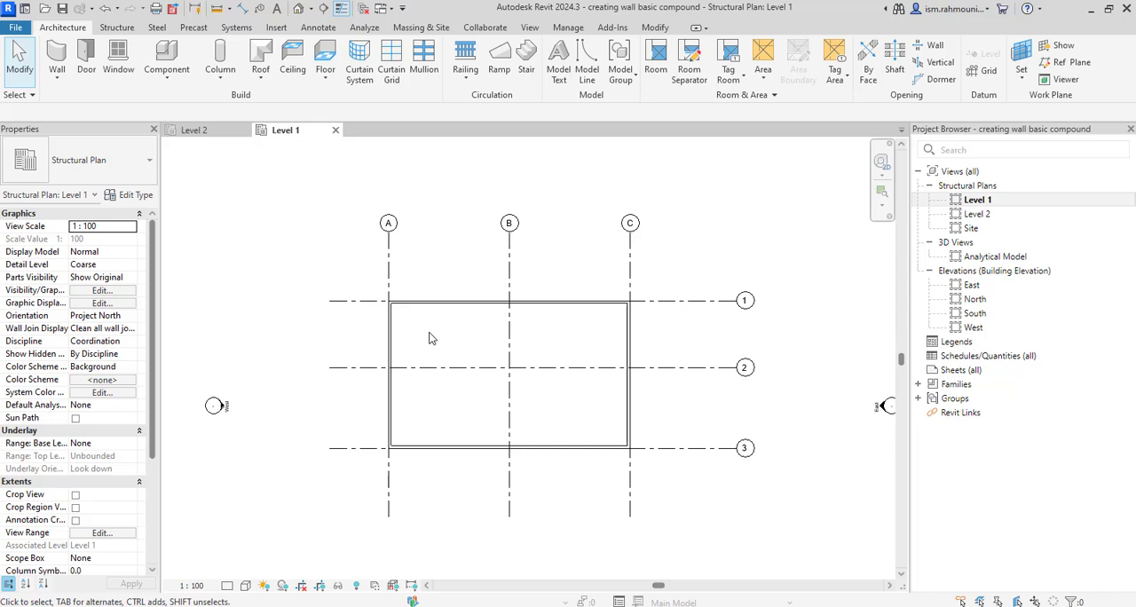
# Duplicate the type of the wall on grid 1 as a new wall type named compound wall
pyautogui.click(480, 310)
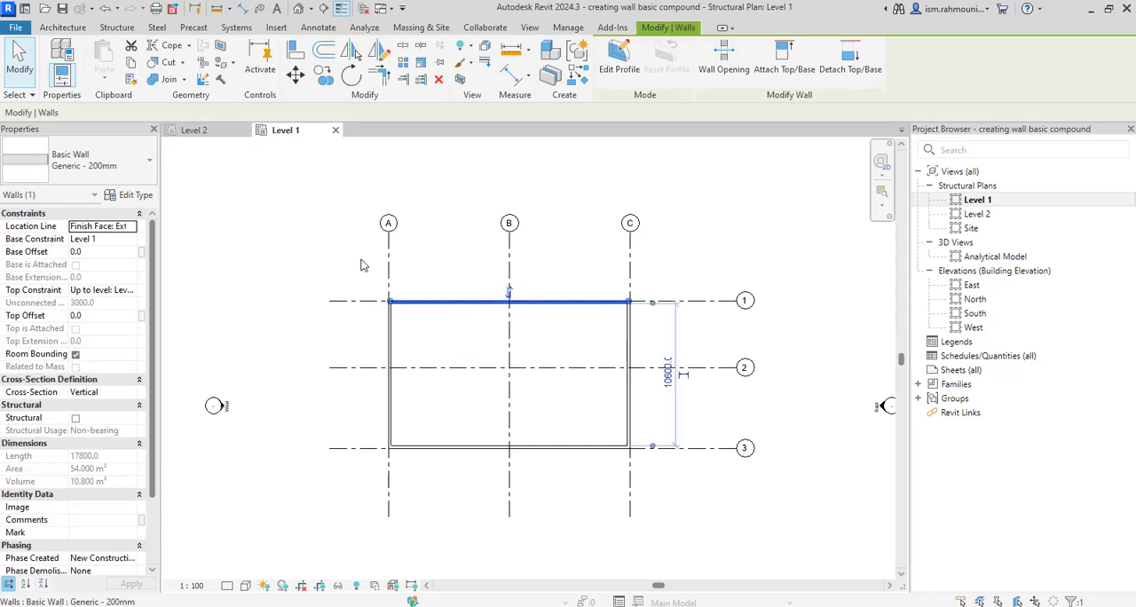
pyautogui.click(134, 195)
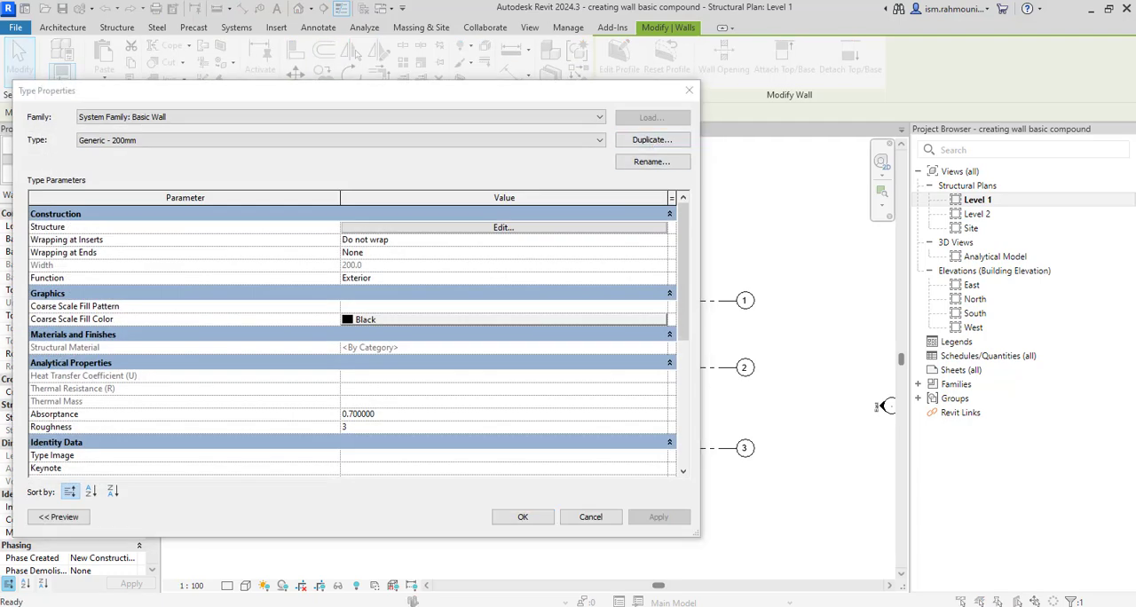
pyautogui.click(651, 139)
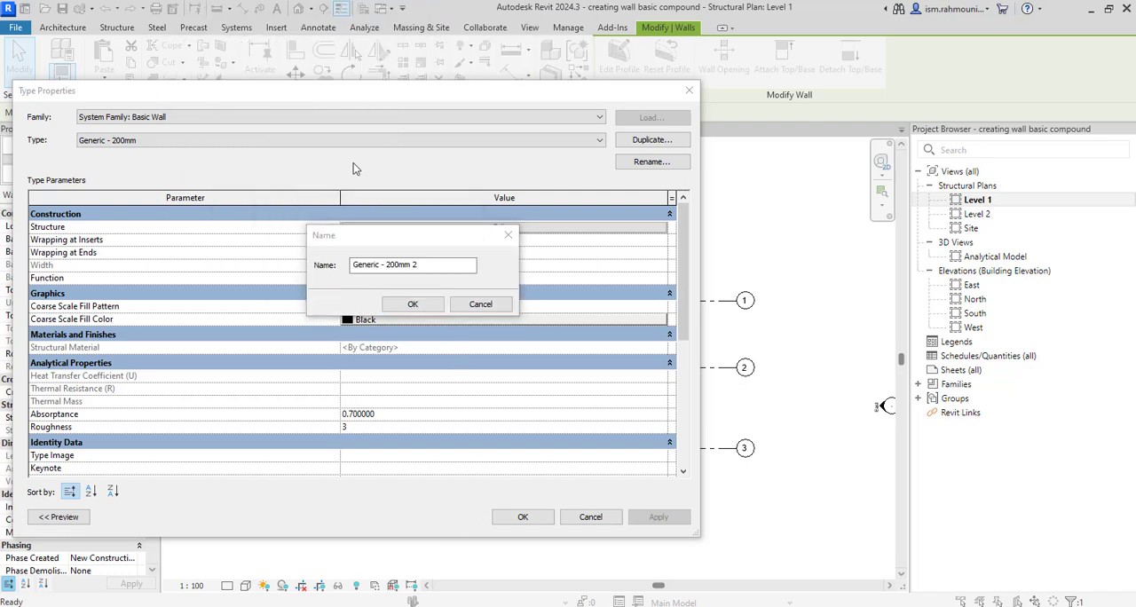
pyautogui.click(442, 270)
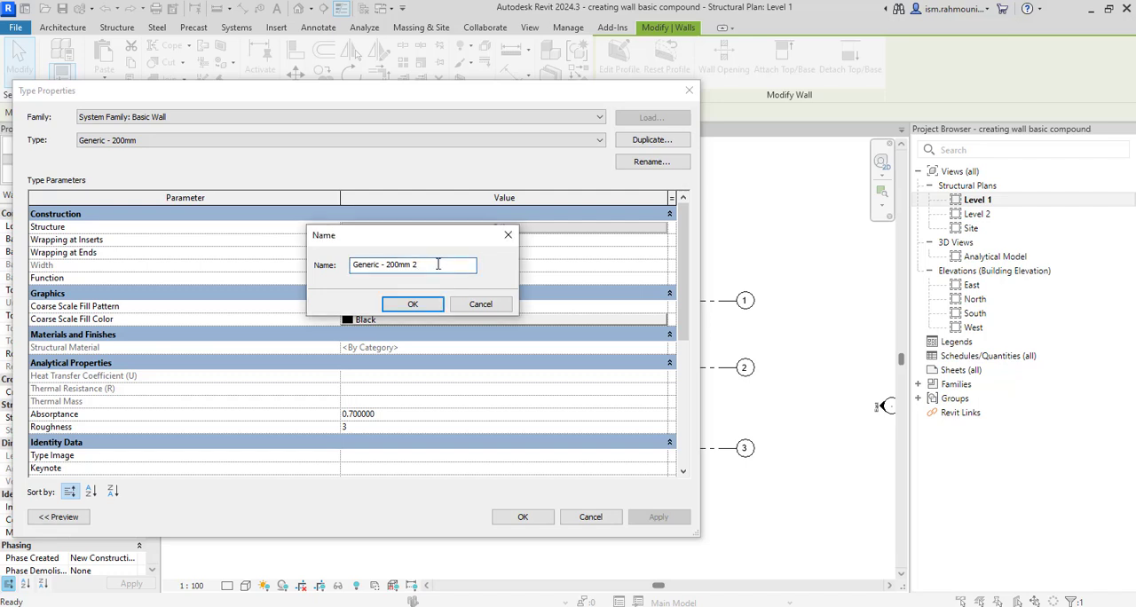
pyautogui.moveTo(437, 265); pyautogui.dragTo(331, 257)
pyautogui.write('compound wall')
pyautogui.click(405, 308)
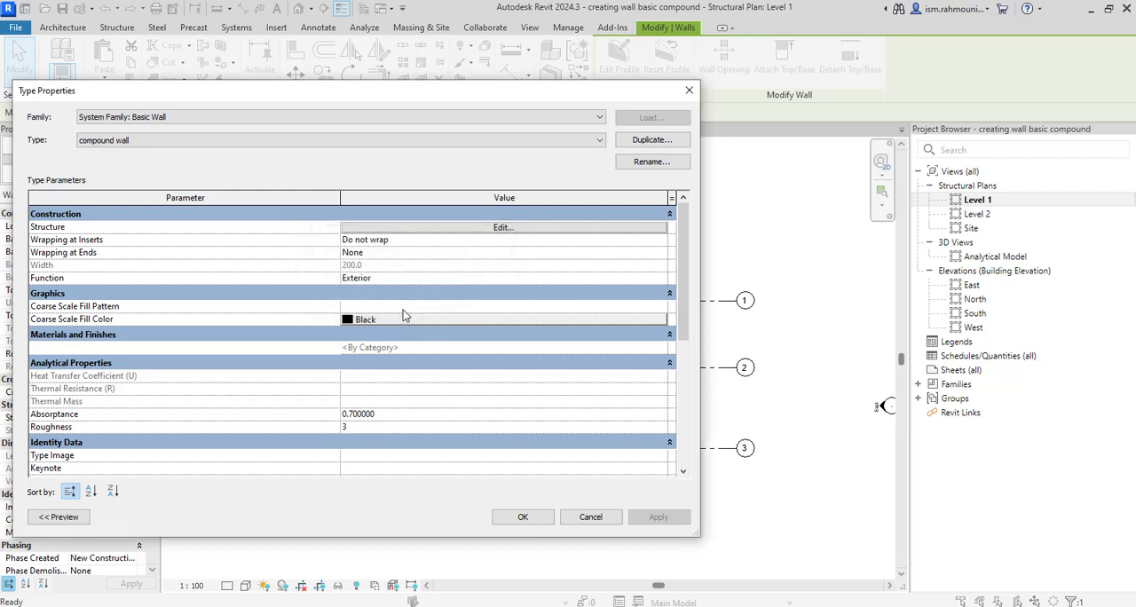
# Edit the compound wall type's structure and insert two new layers above the existing 200 mm structure layer
pyautogui.click(486, 228)
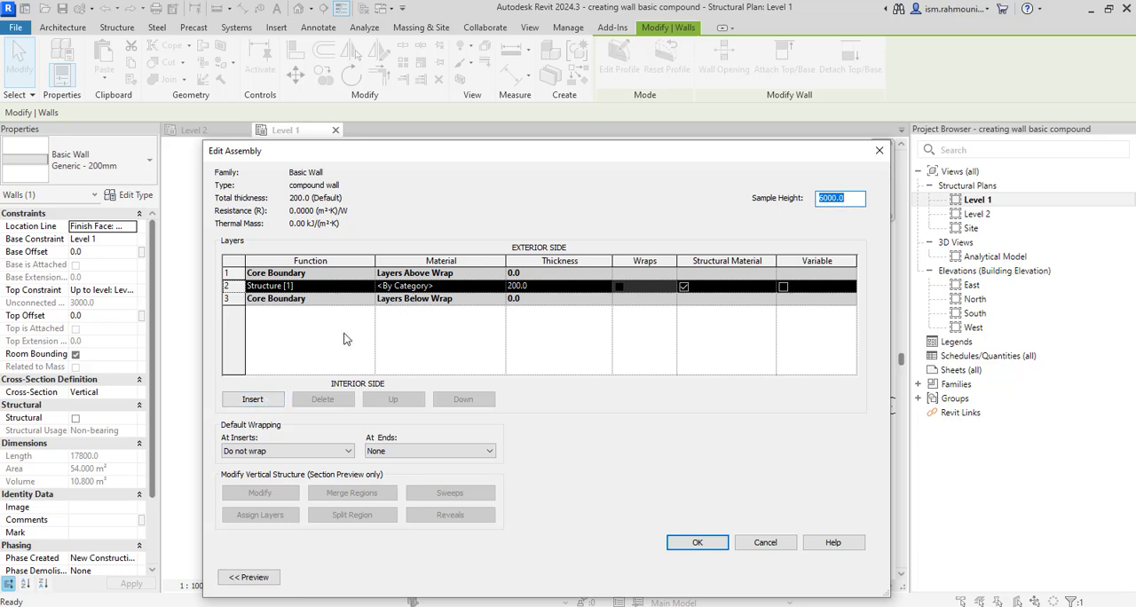
pyautogui.click(254, 399)
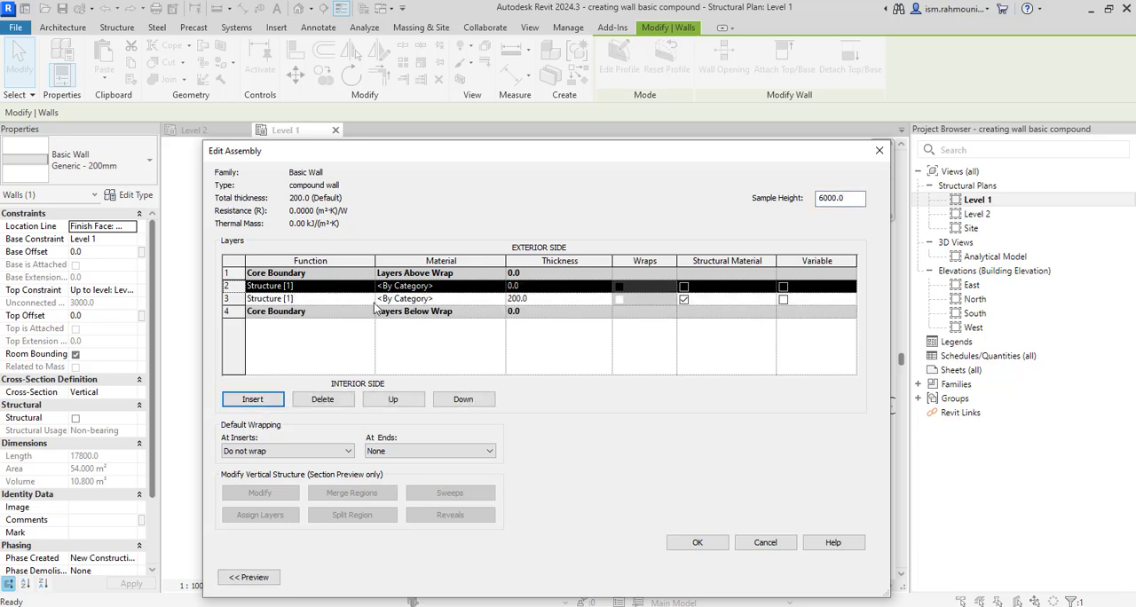
pyautogui.click(443, 302)
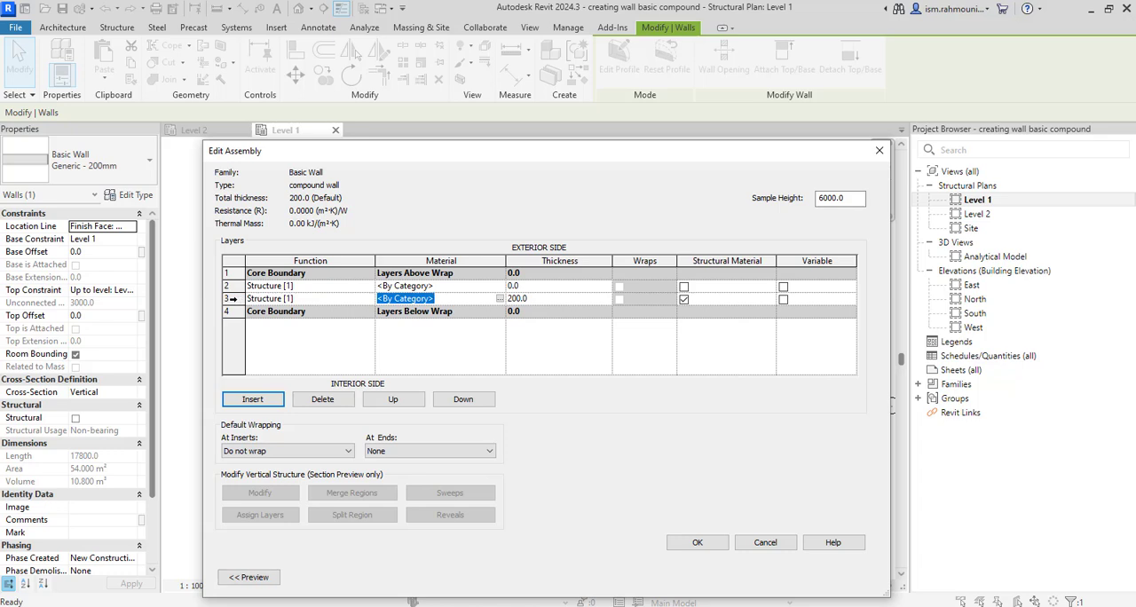
pyautogui.click(232, 299)
pyautogui.click(254, 400)
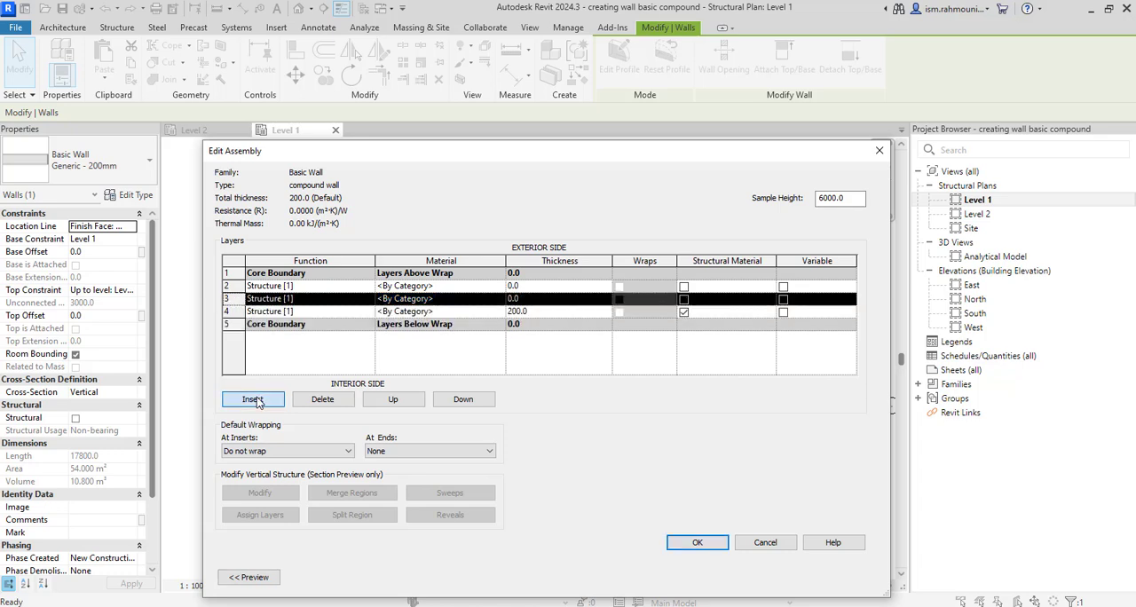
# Move the 200 mm layer and the new layer above it below the interior core boundary
pyautogui.click(232, 312)
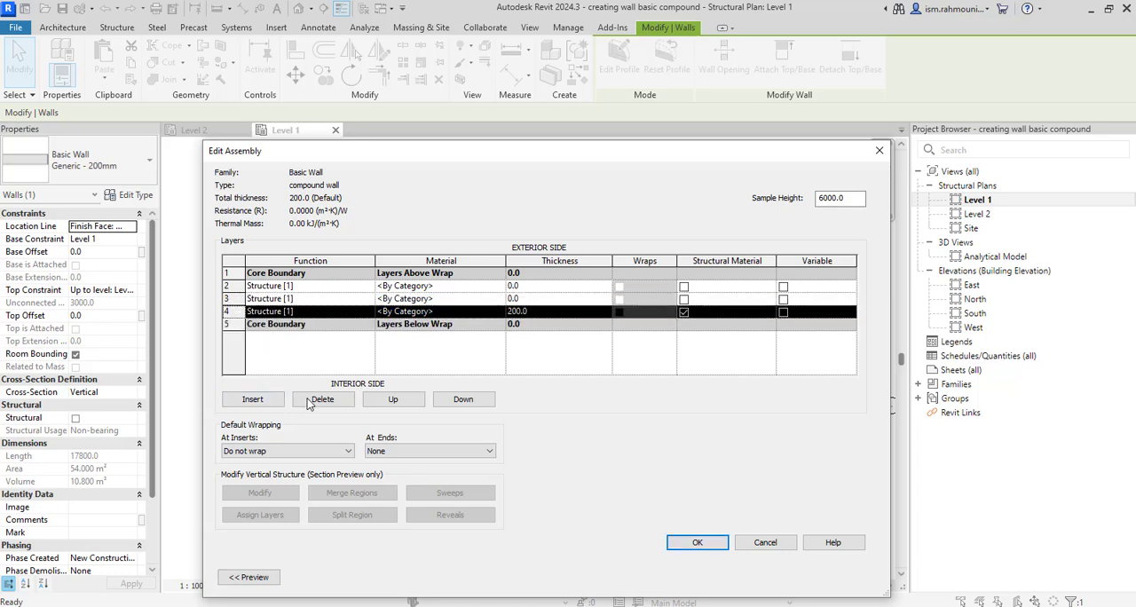
pyautogui.click(461, 400)
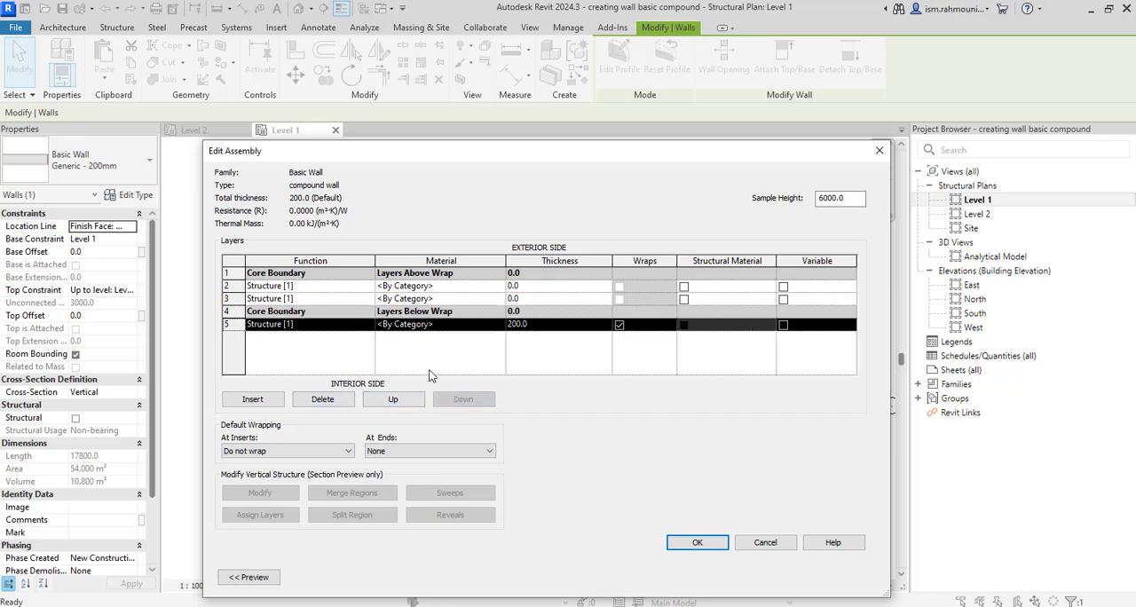
pyautogui.click(345, 300)
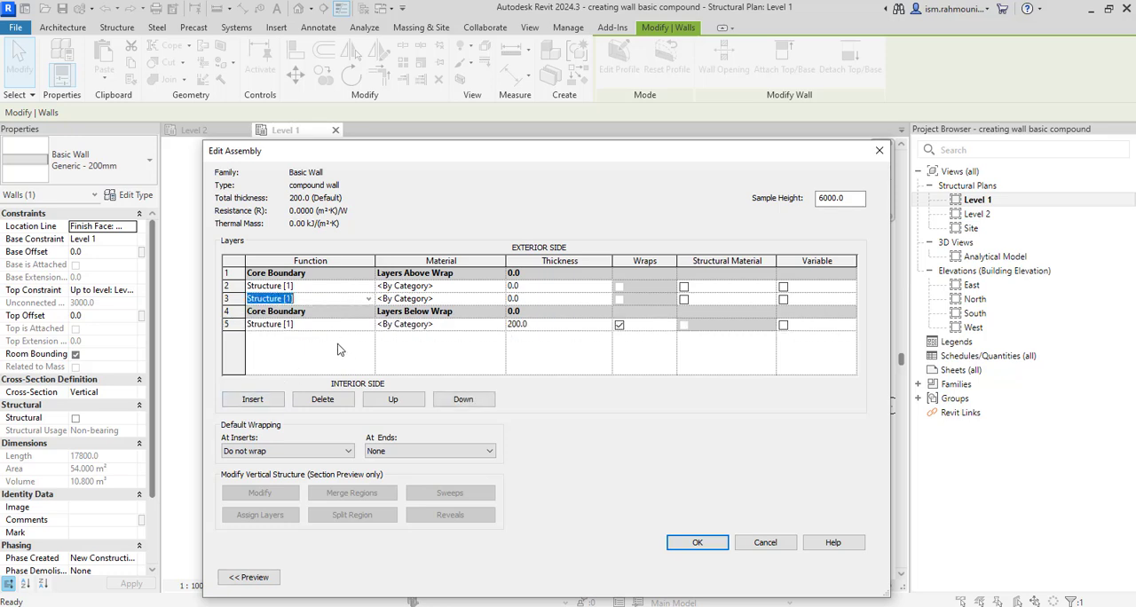
pyautogui.click(473, 403)
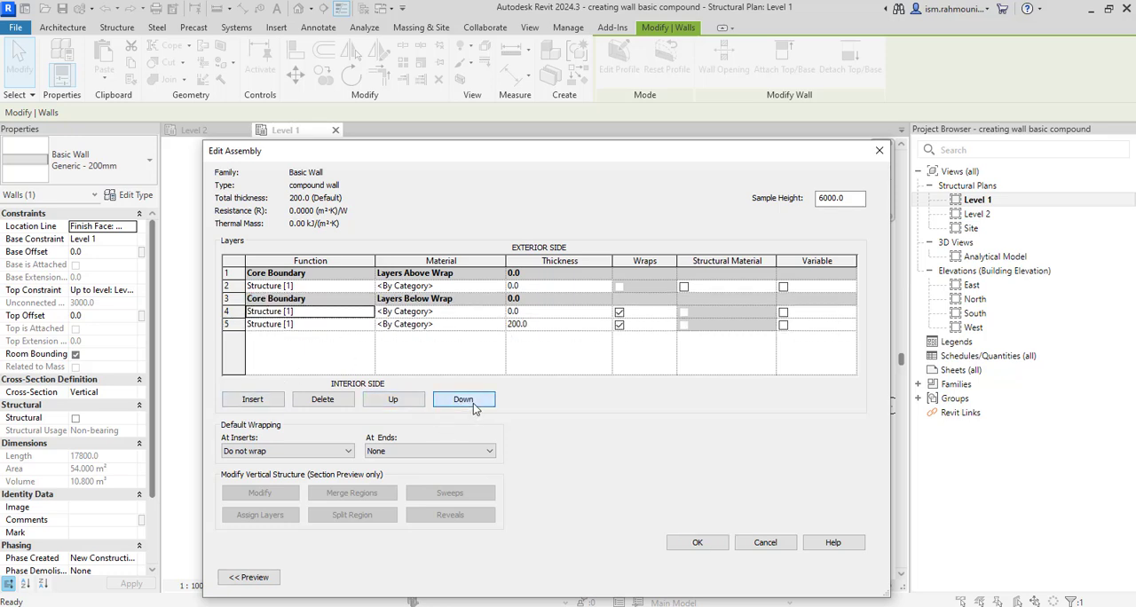
# Set the functions of the two layers below the core to Thermal/Air Layer [3] and Finish 1 [4], the latter innermost
pyautogui.click(368, 312)
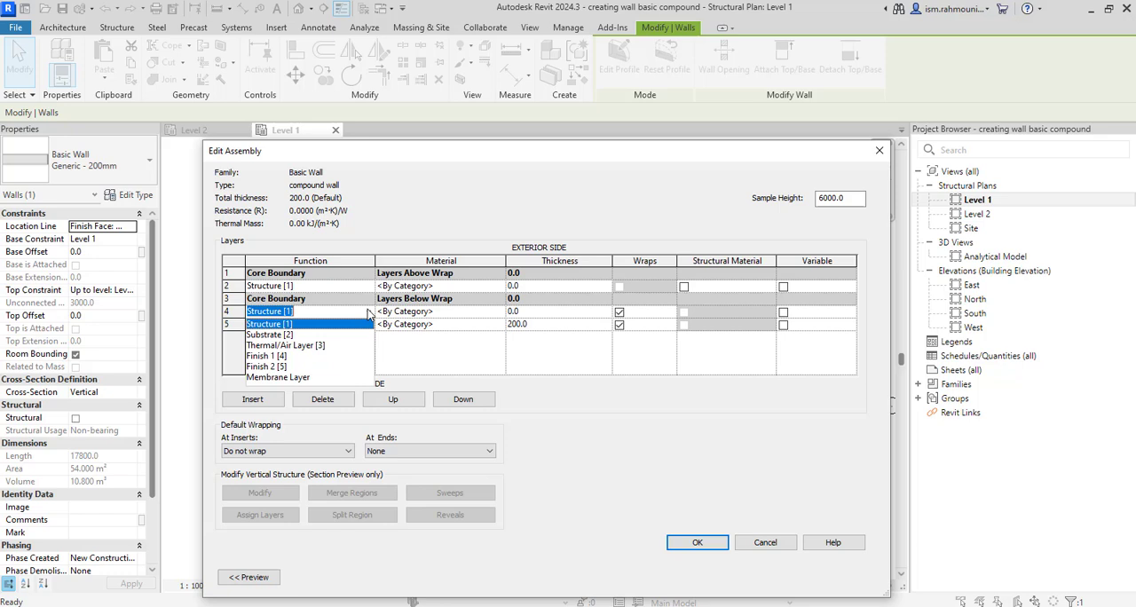
pyautogui.click(322, 345)
pyautogui.click(369, 327)
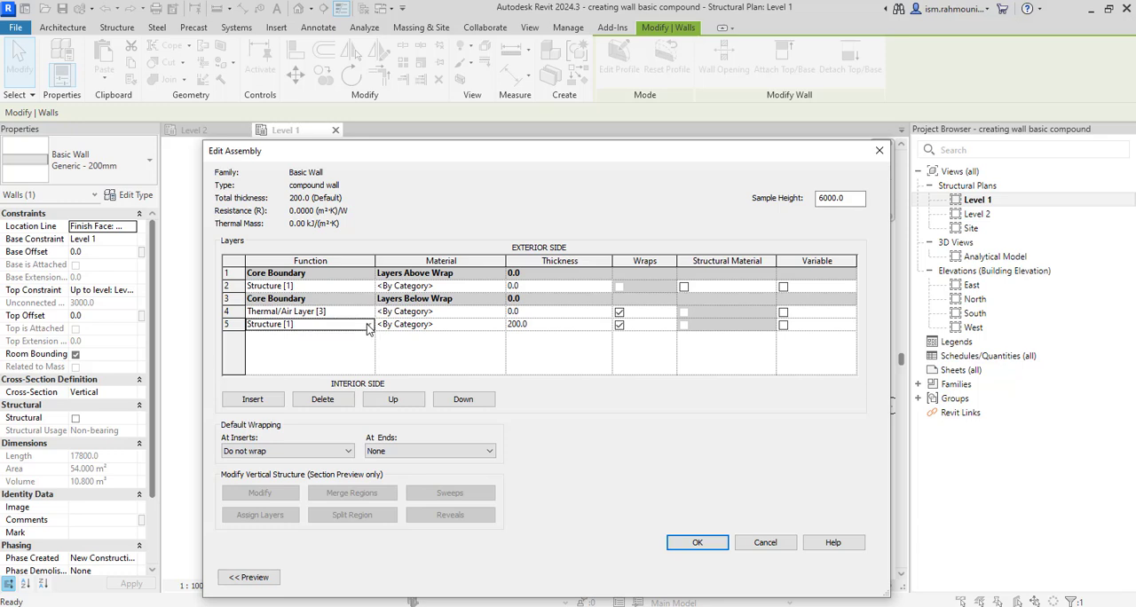
pyautogui.click(368, 327)
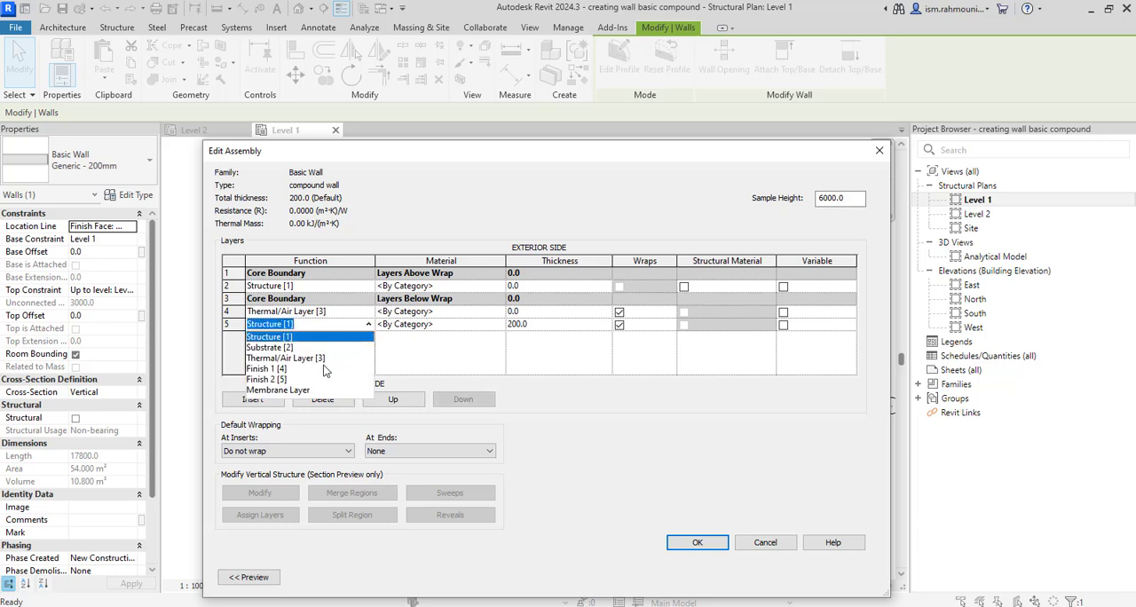
pyautogui.click(277, 368)
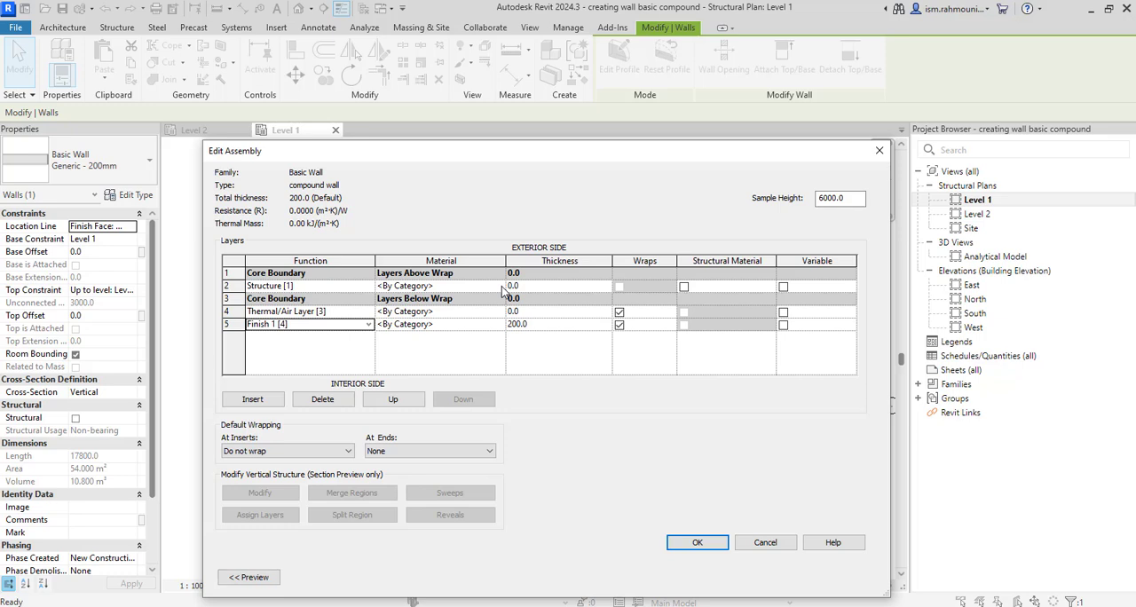
# Set the layer thicknesses to 100 for Structure, 50 for Thermal/Air Layer and 20 for Finish 1
pyautogui.click(534, 286)
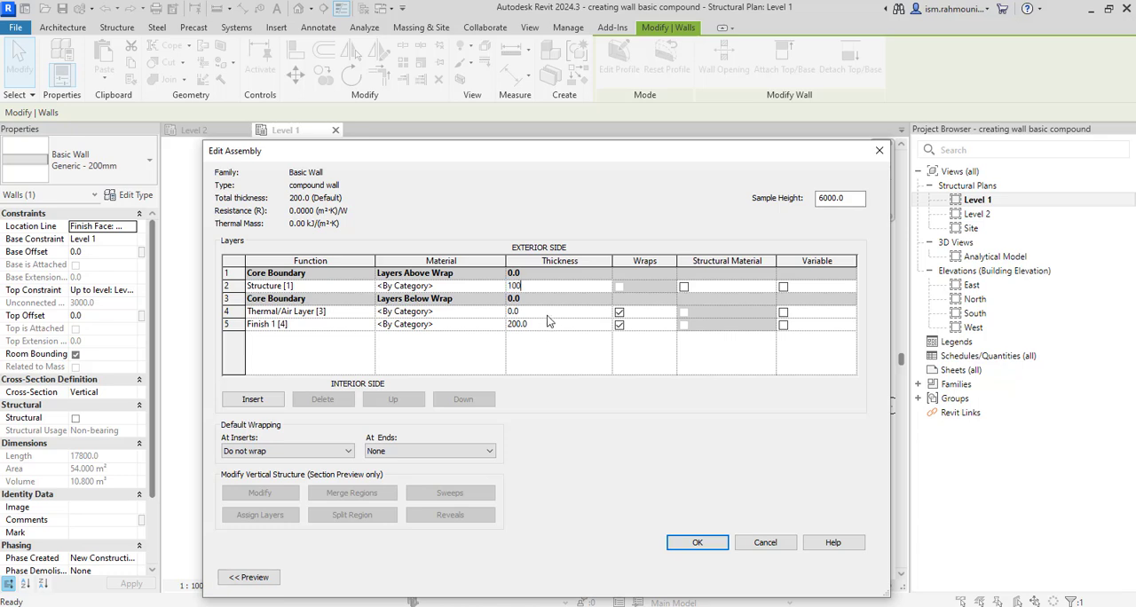
pyautogui.click(547, 315)
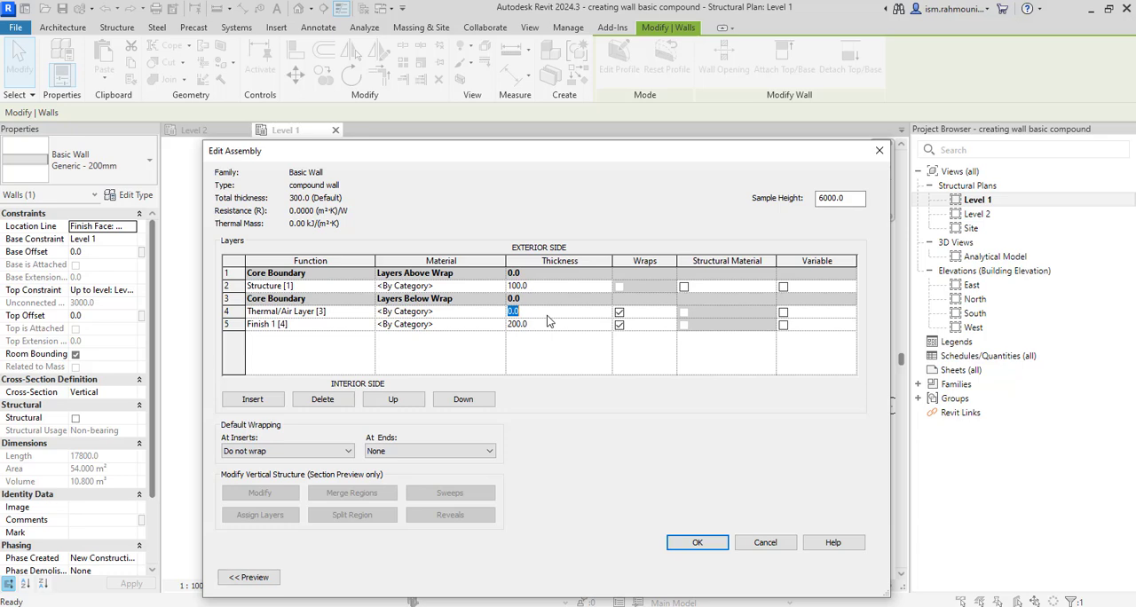
pyautogui.write('50')
pyautogui.click(548, 323)
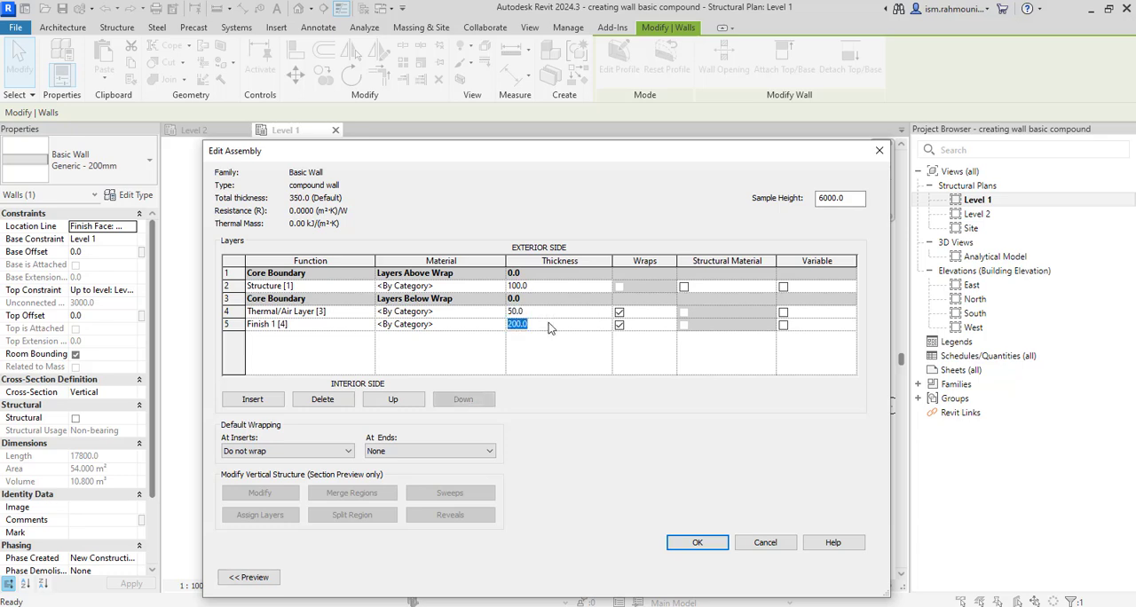
pyautogui.write('20')
# Assign the material Concrete - Cast-in-Place Concrete - 35 MPa to the Structure layer, searching the materials for "concrete"
pyautogui.click(498, 285)
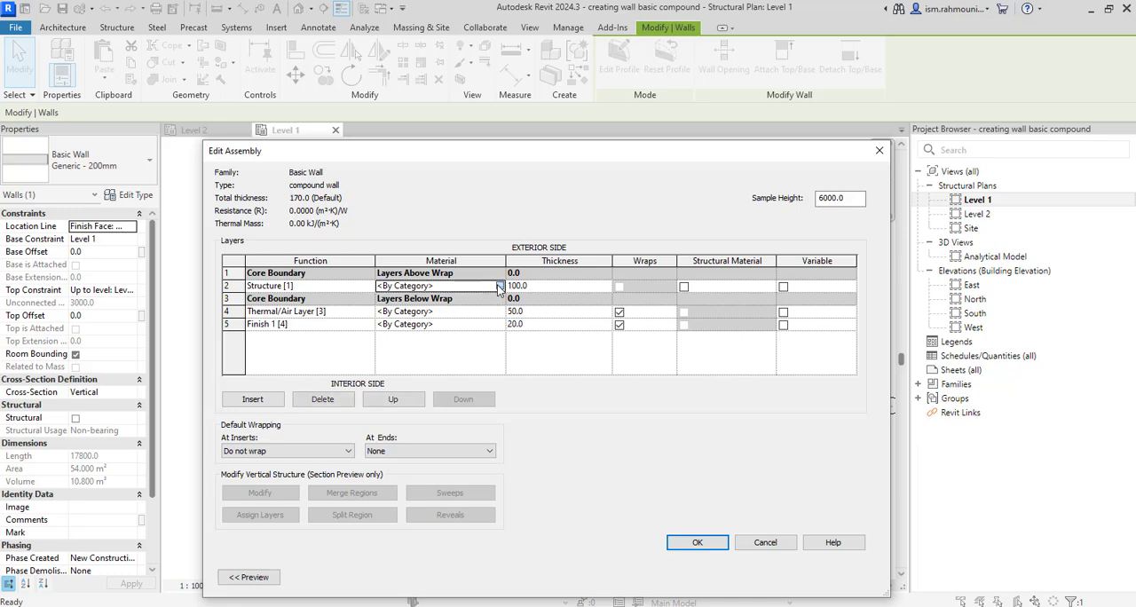
pyautogui.click(499, 287)
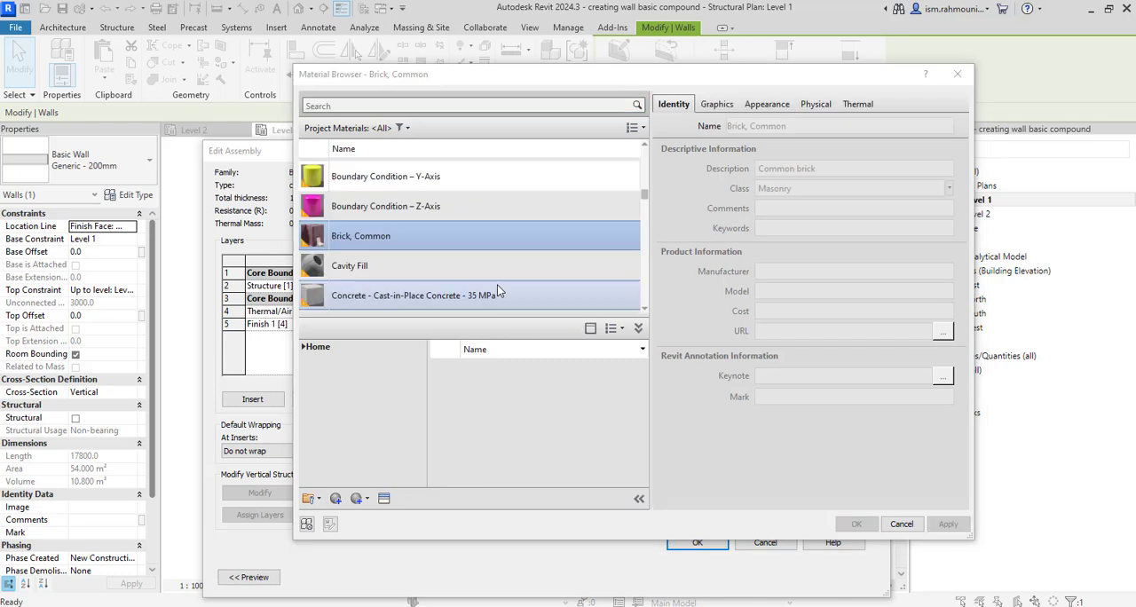
pyautogui.click(456, 104)
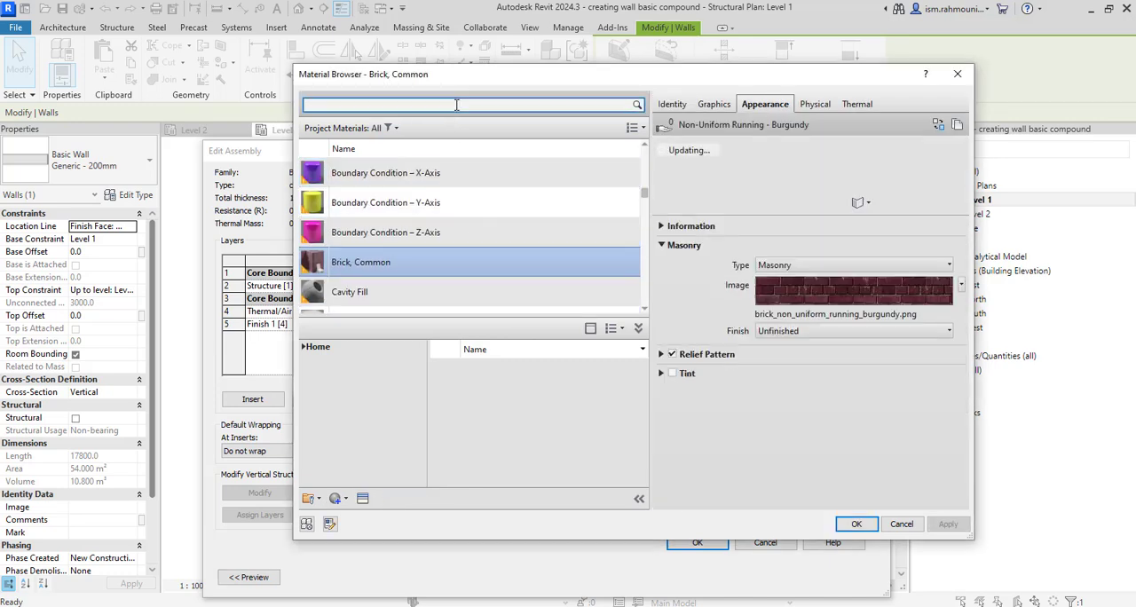
pyautogui.write('conc')
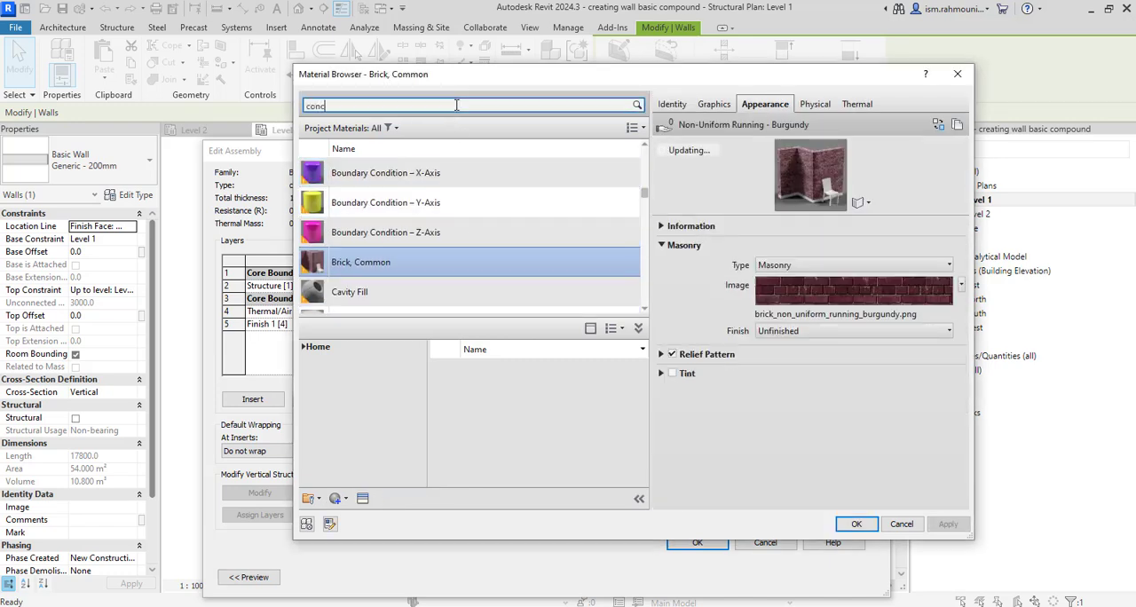
pyautogui.write('rete')
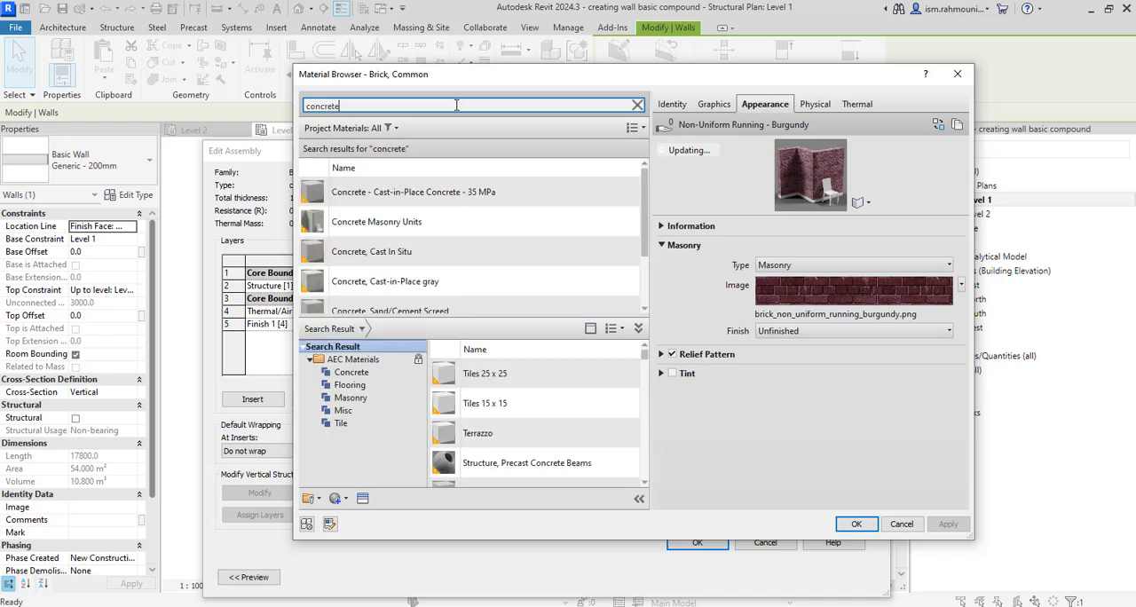
pyautogui.click(454, 193)
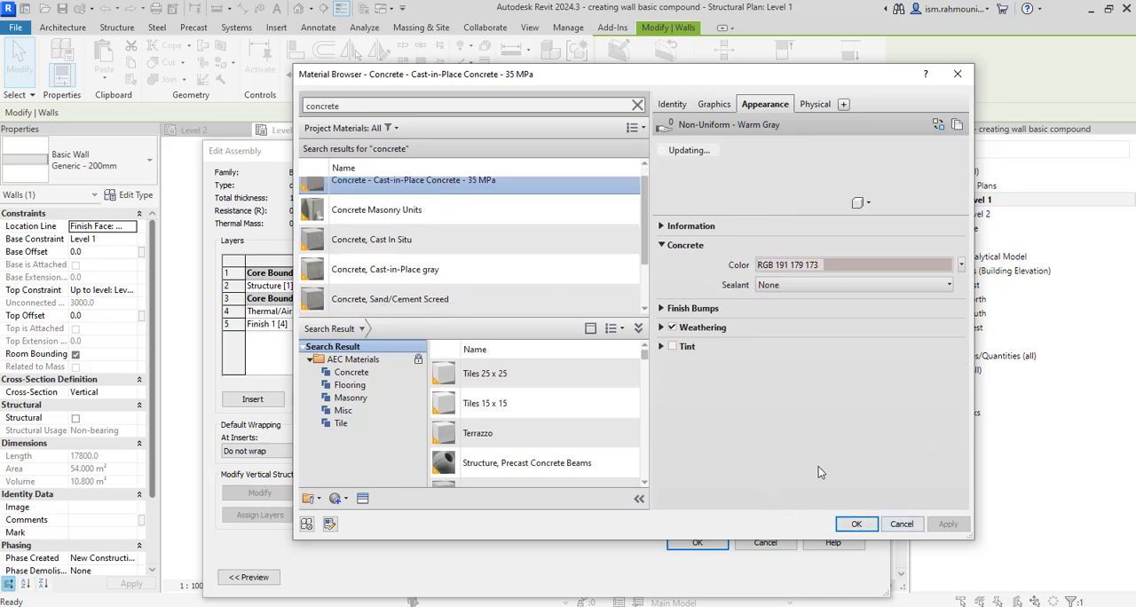
pyautogui.click(856, 524)
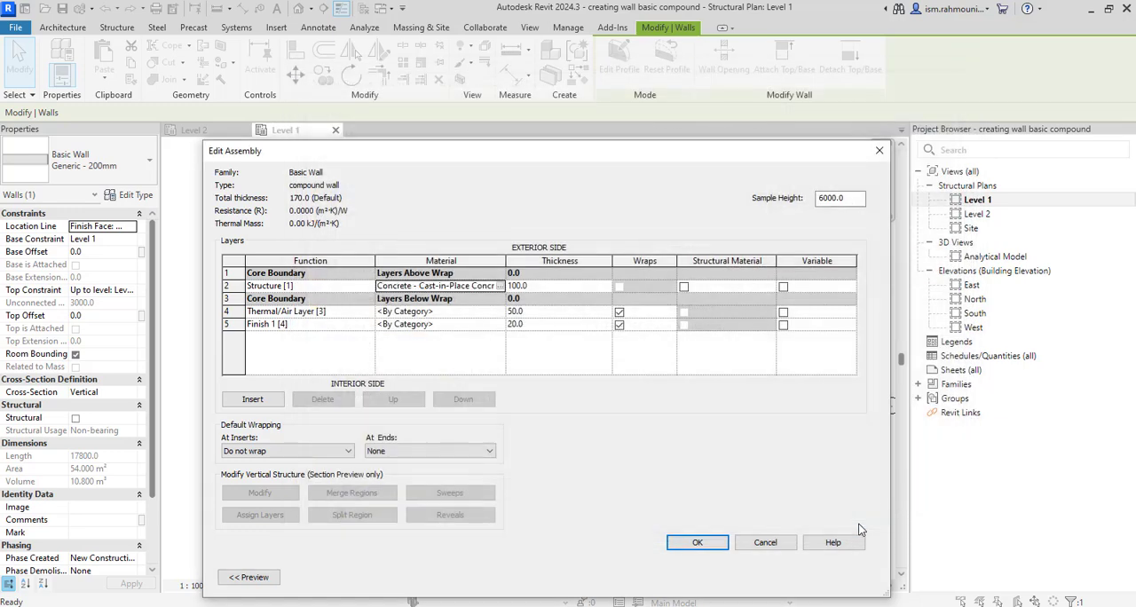
# Assign the Rigid insulation material to the Thermal/Air Layer, searching the materials for "insulation"
pyautogui.click(502, 312)
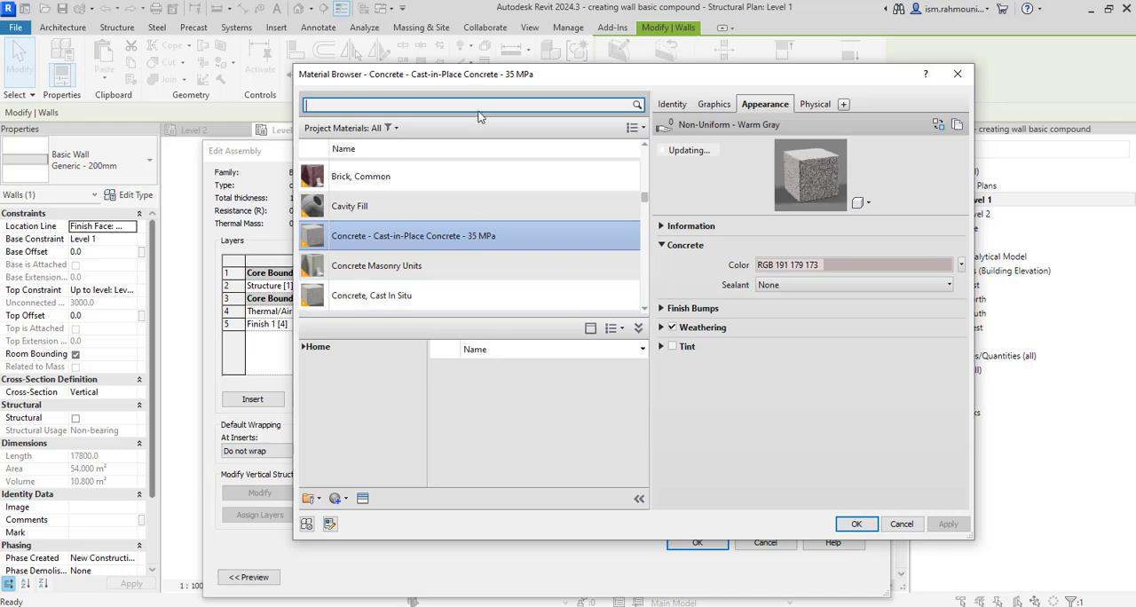
pyautogui.write('in')
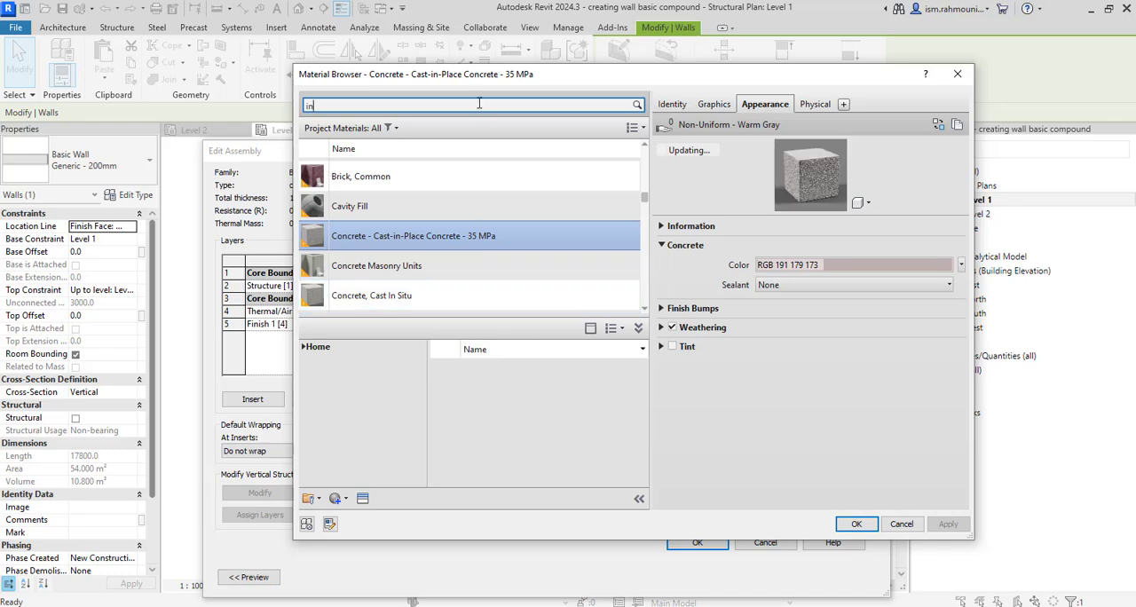
pyautogui.write('sulation')
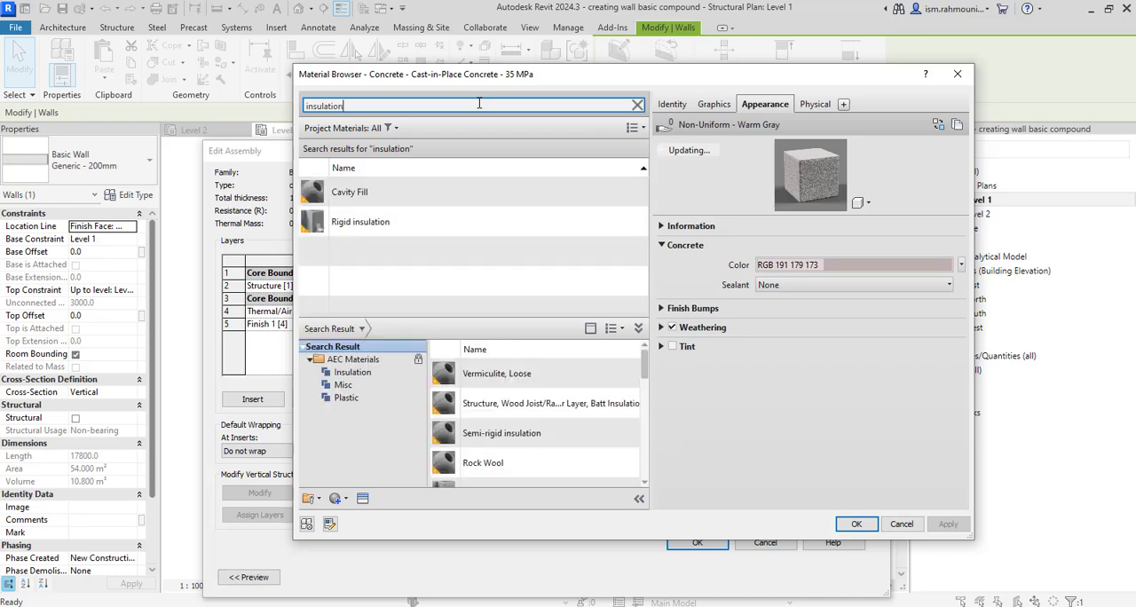
pyautogui.click(418, 222)
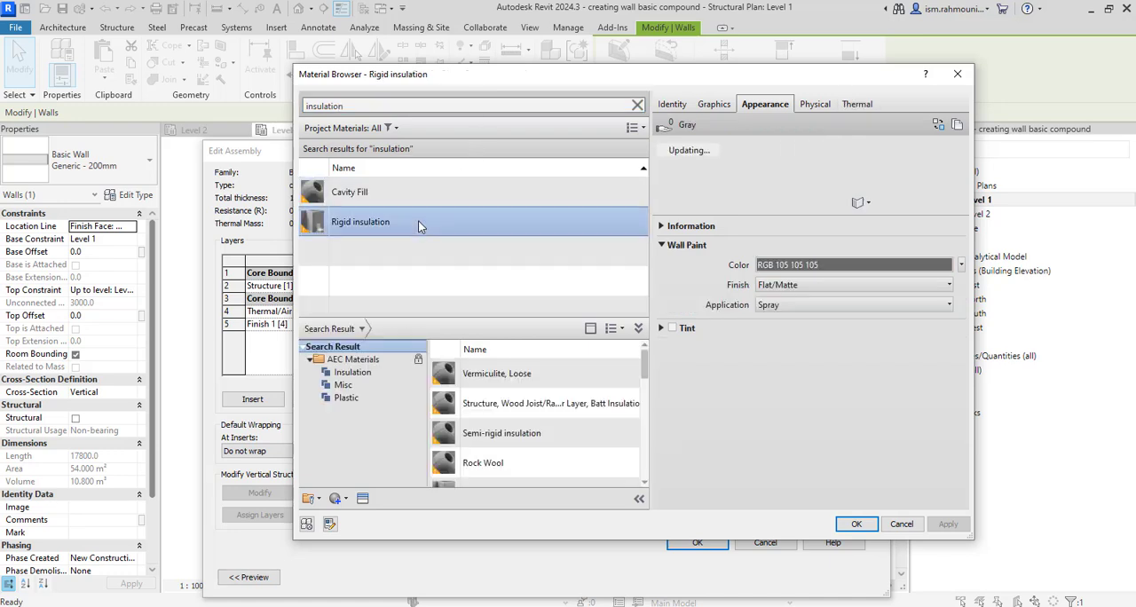
pyautogui.click(863, 527)
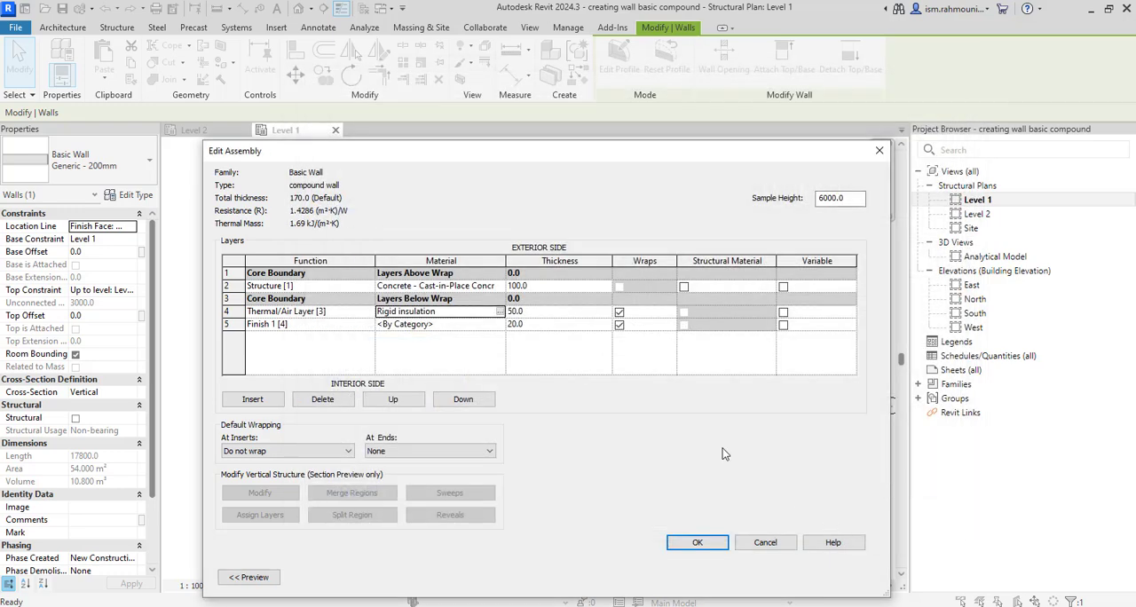
# Assign Gypsum Wall Board to the Finish 1 layer, searching for "plaster", and accept the assembly and type properties
pyautogui.click(500, 325)
pyautogui.click(500, 324)
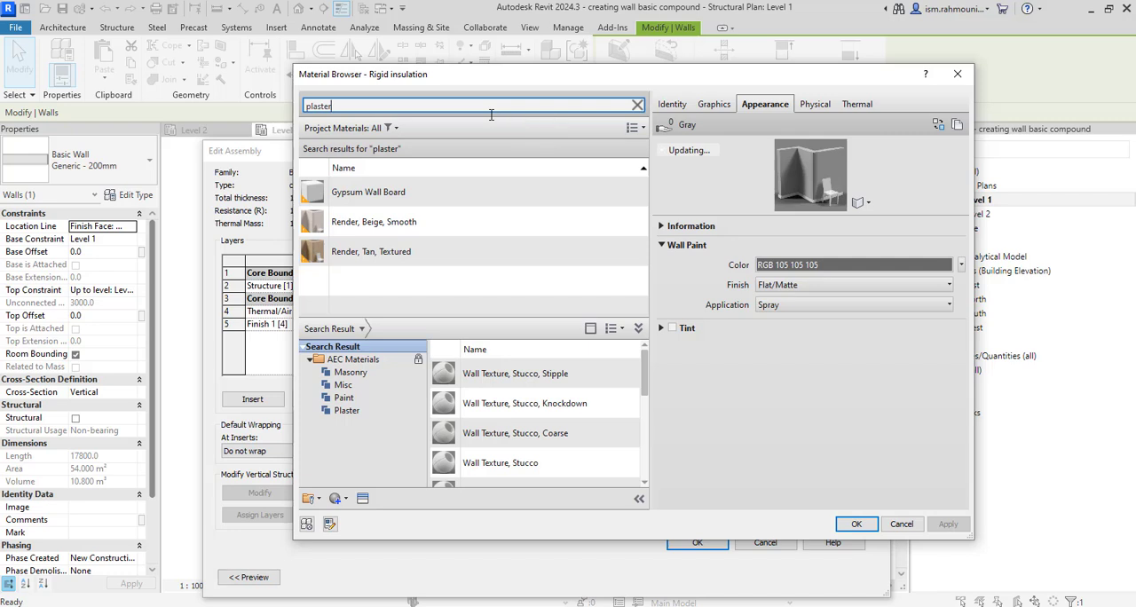
pyautogui.click(435, 191)
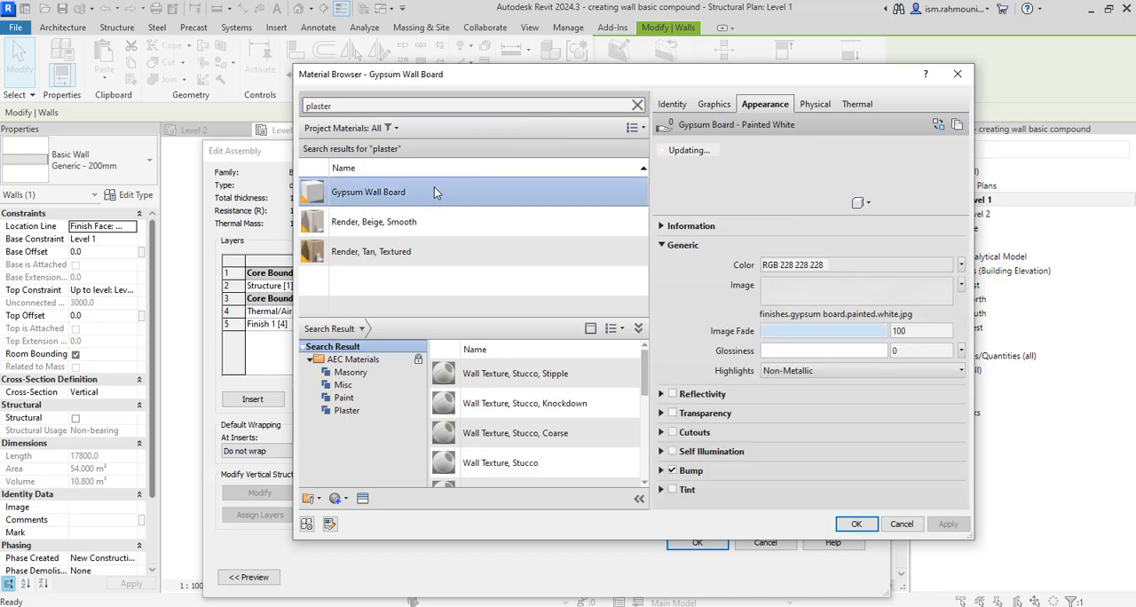
pyautogui.click(856, 525)
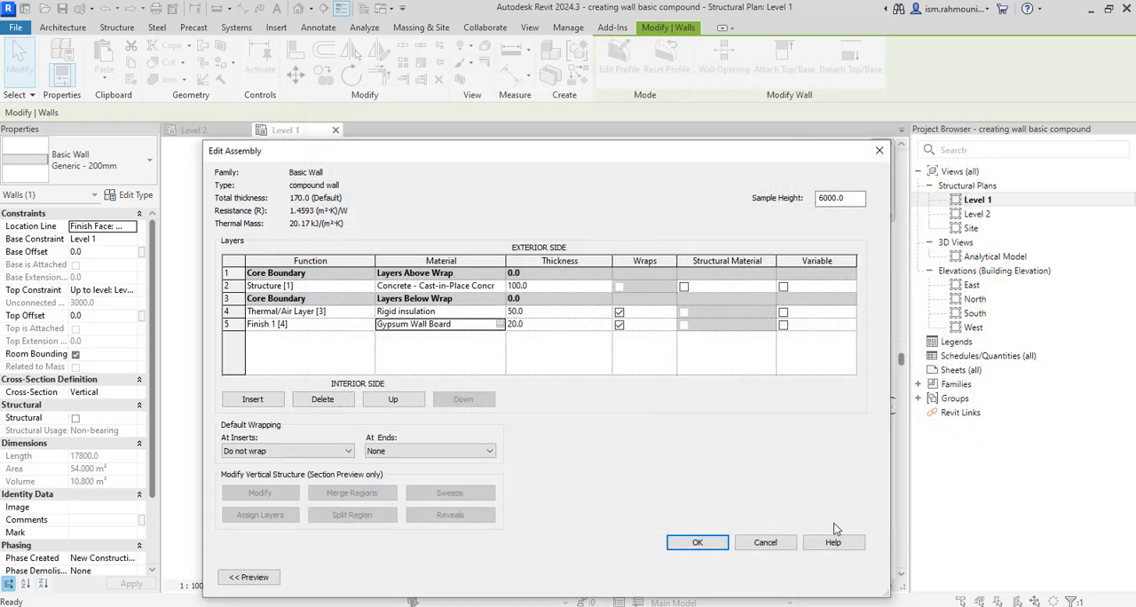
pyautogui.click(698, 542)
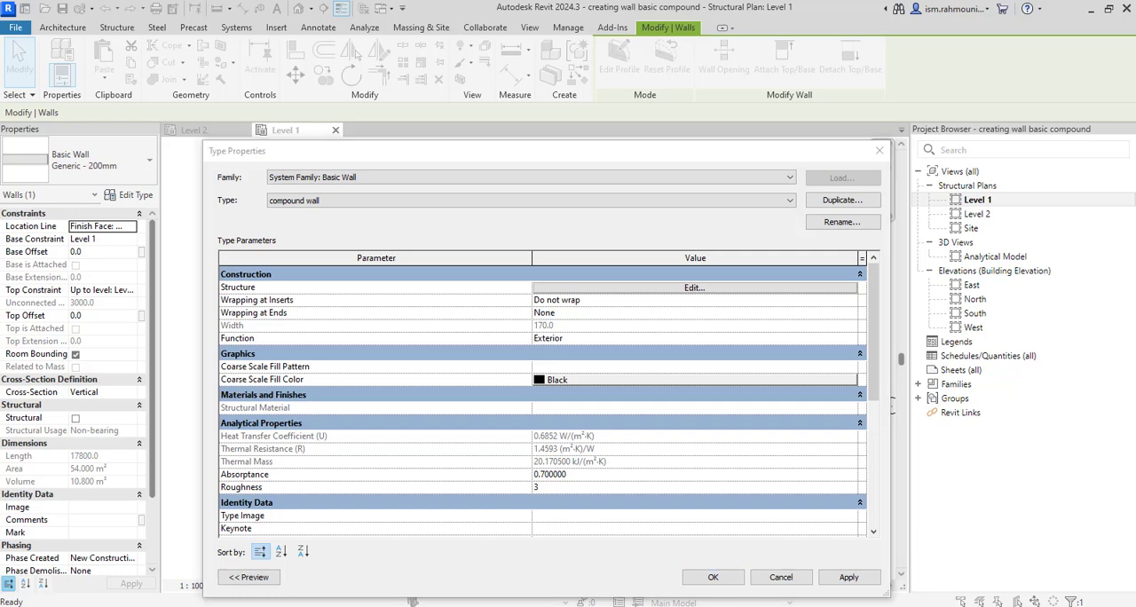
pyautogui.click(697, 577)
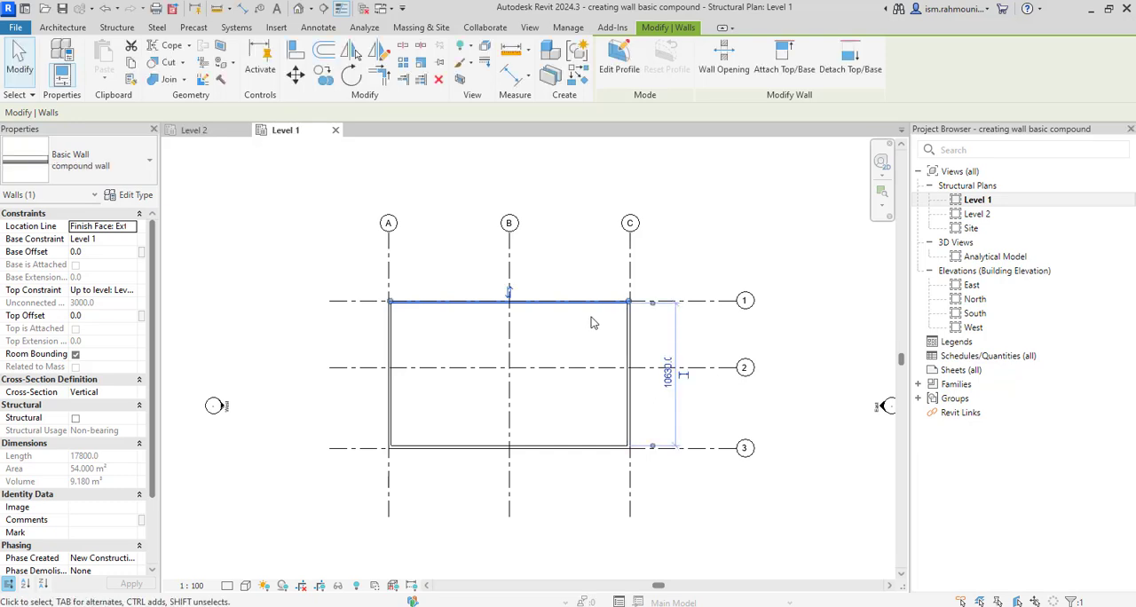
pyautogui.press('Escape')
# Select all four walls of the rectangle on the grid and change their type to compound wall
pyautogui.scroll(5, 481, 357)
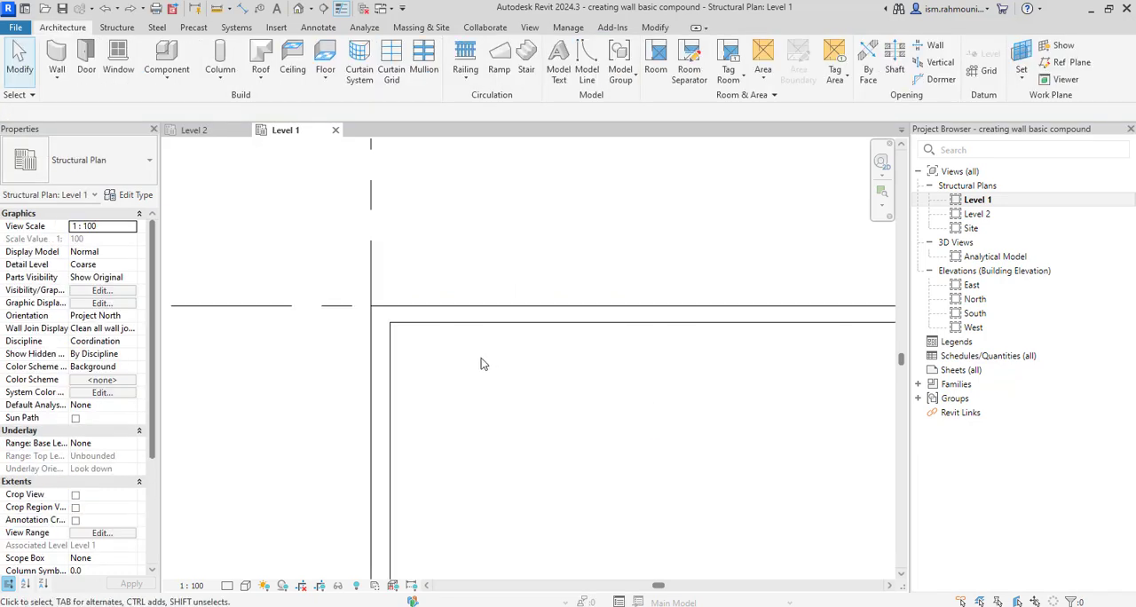
pyautogui.click(490, 348)
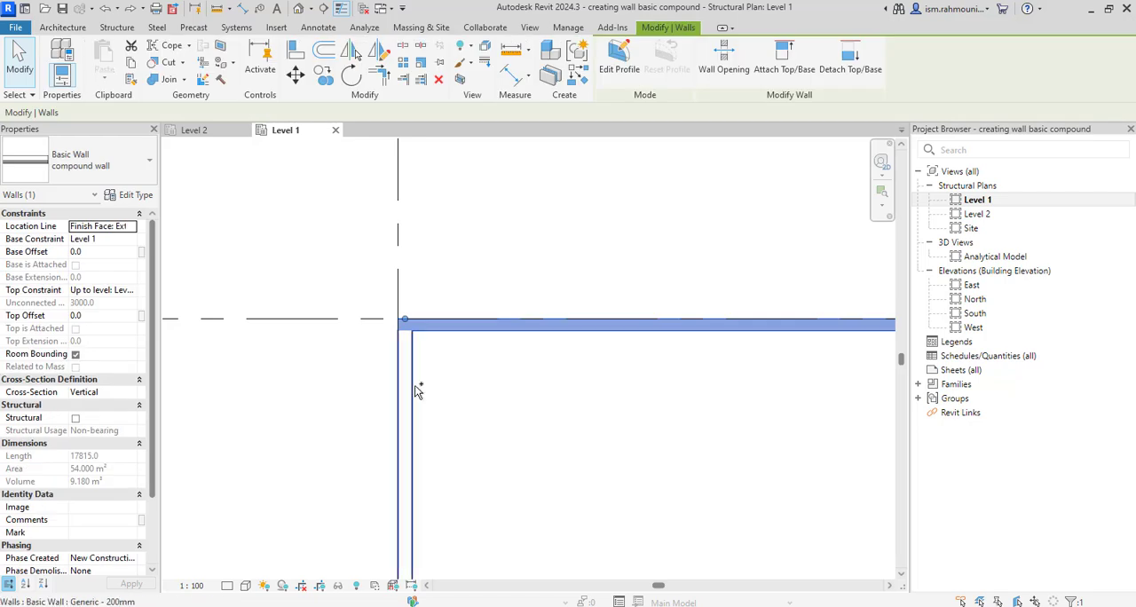
pyautogui.keyDown('ctrl'); pyautogui.click(423, 380); pyautogui.keyUp('ctrl')
pyautogui.scroll(-4, 423, 380)
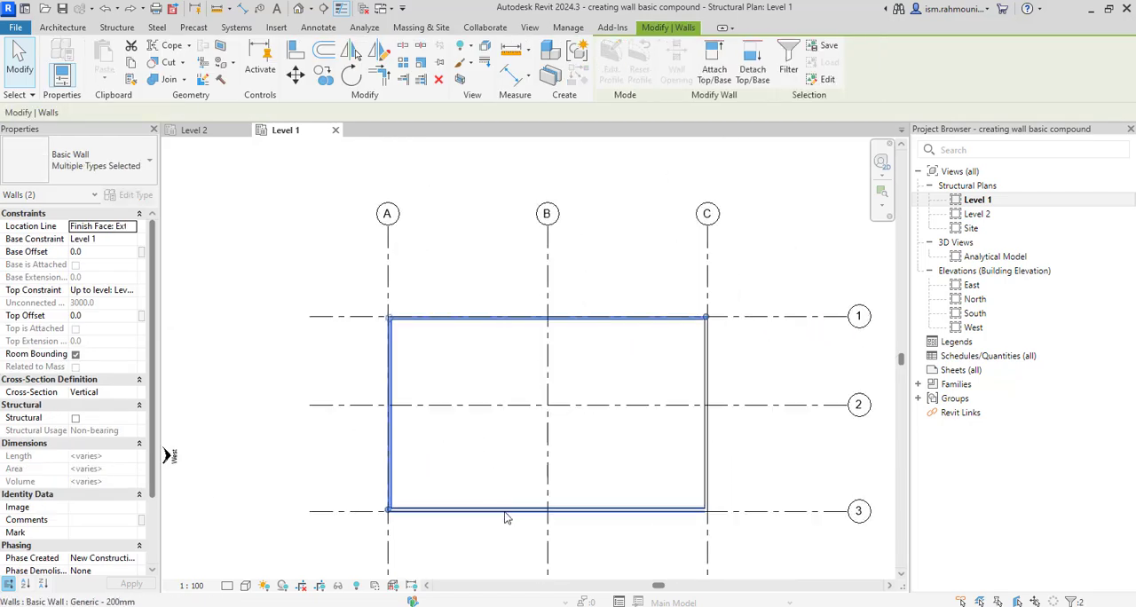
pyautogui.keyDown('ctrl'); pyautogui.click(508, 511); pyautogui.keyUp('ctrl')
pyautogui.keyDown('ctrl'); pyautogui.click(701, 456); pyautogui.keyUp('ctrl')
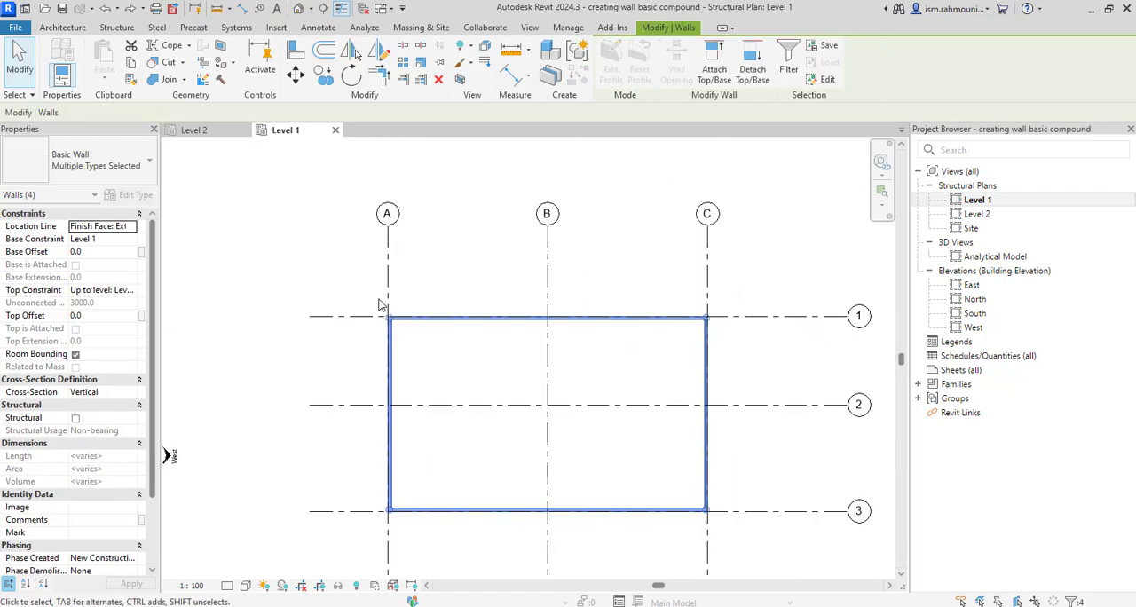
pyautogui.click(99, 155)
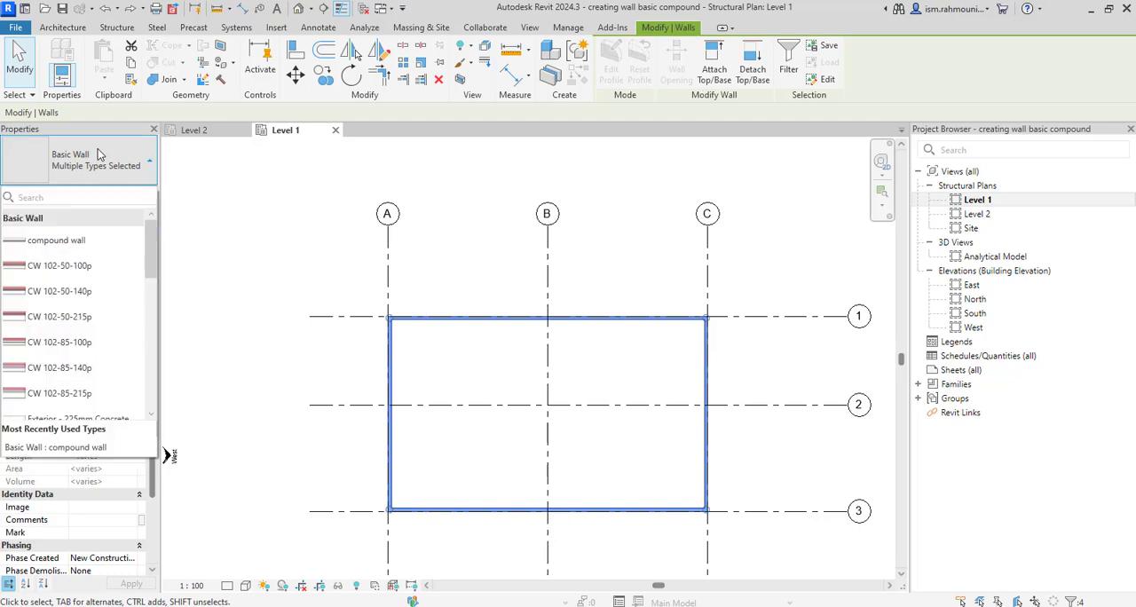
pyautogui.click(56, 240)
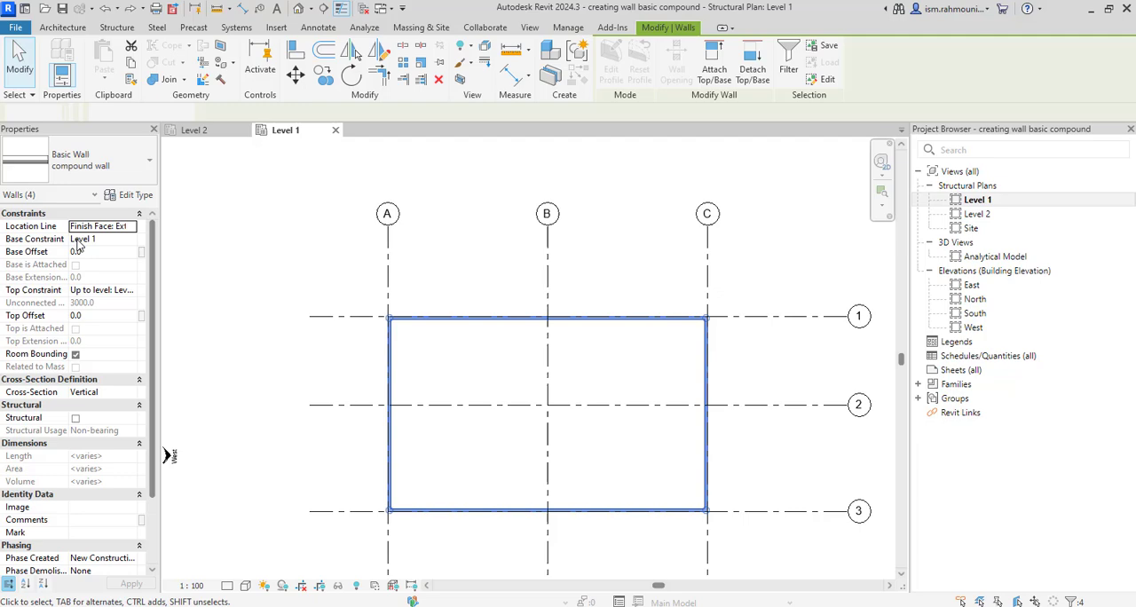
# Set the Level 1 plan's detail level to Fine and inspect the wall layers at the corner of grids A and 1
pyautogui.click(397, 329)
pyautogui.scroll(4, 397, 329)
pyautogui.click(399, 312)
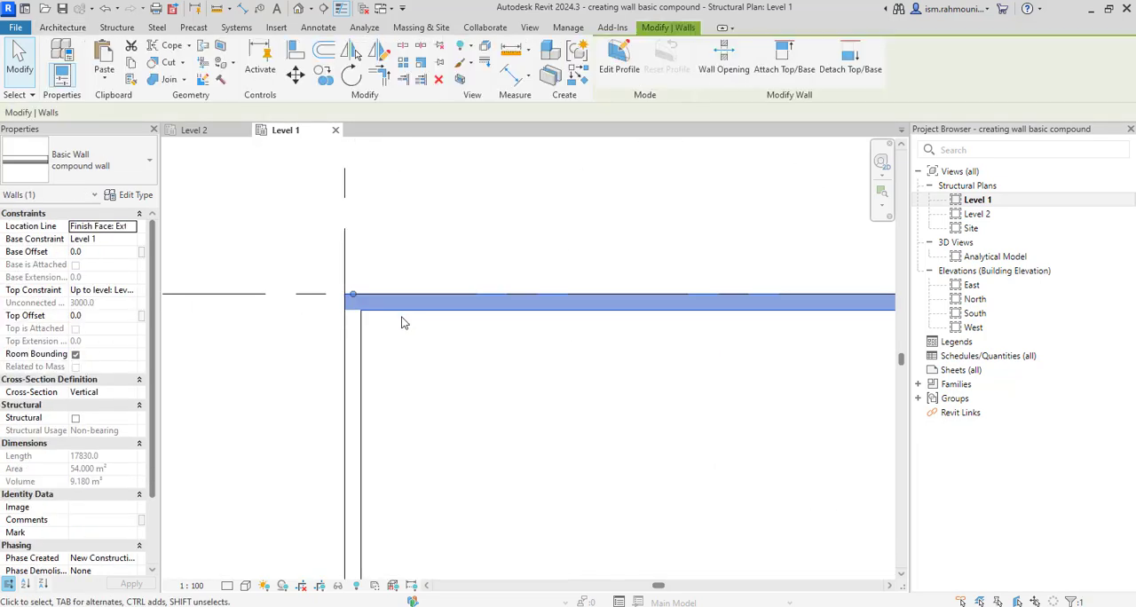
pyautogui.press('Escape')
pyautogui.click(227, 586)
pyautogui.click(242, 571)
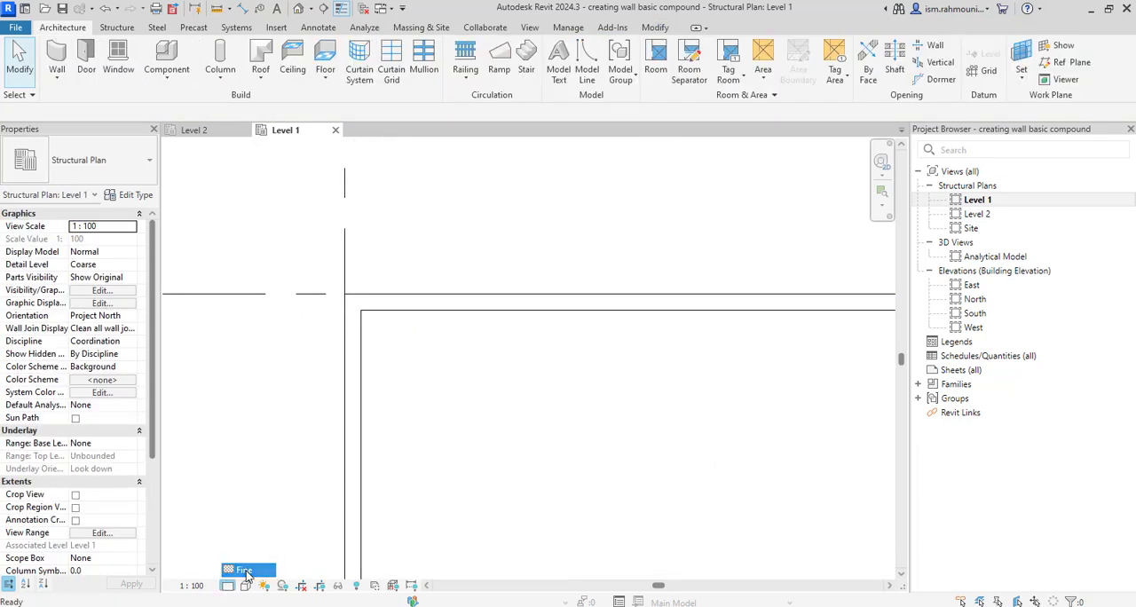
pyautogui.scroll(4, 367, 284)
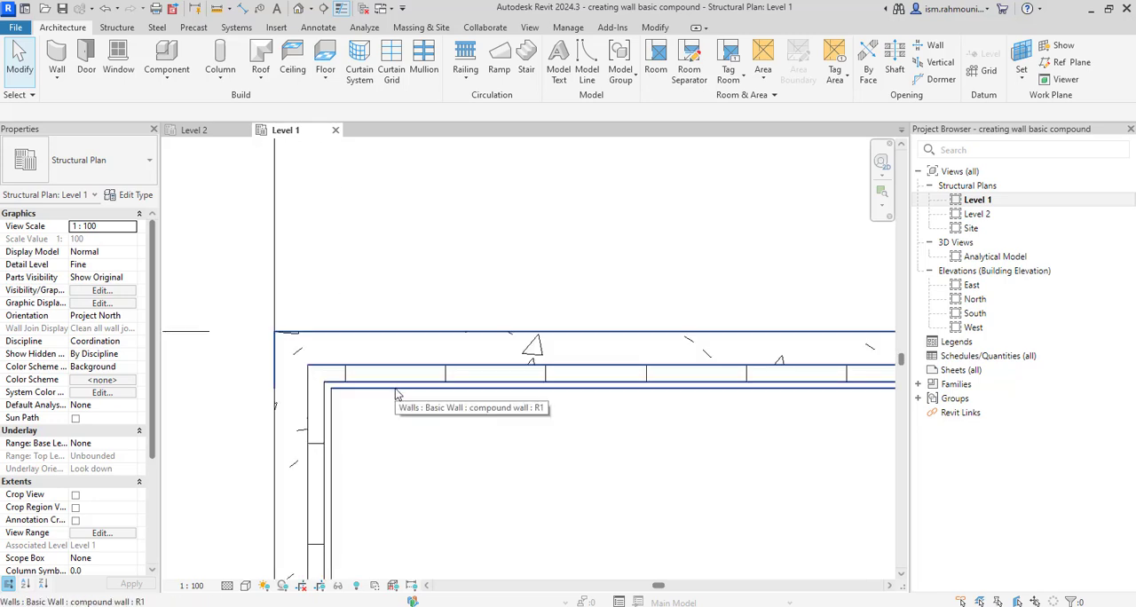
pyautogui.scroll(-5, 397, 395)
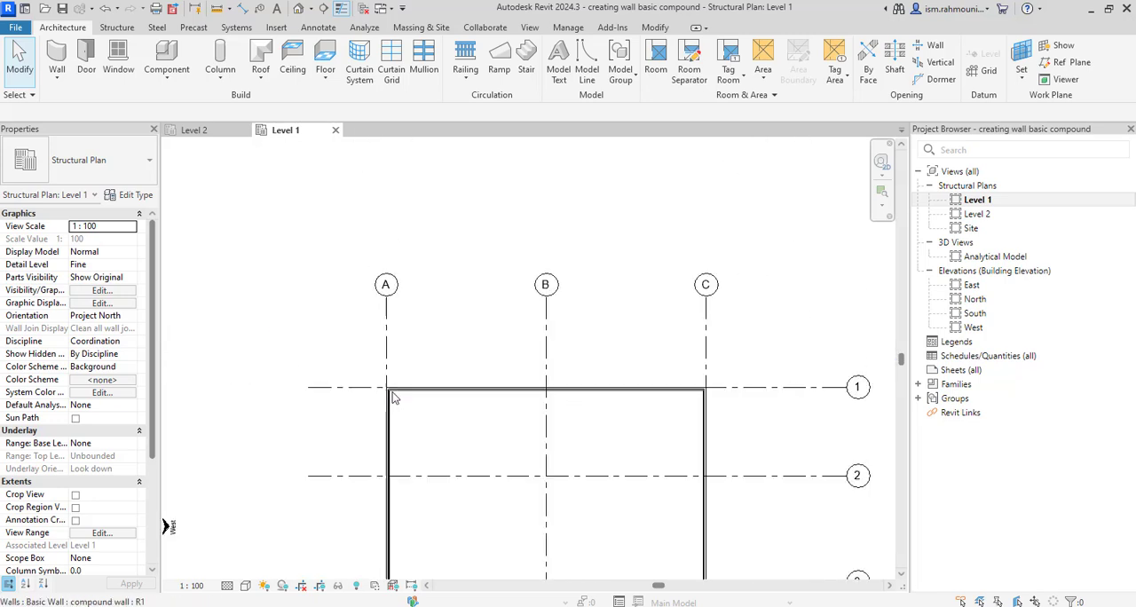